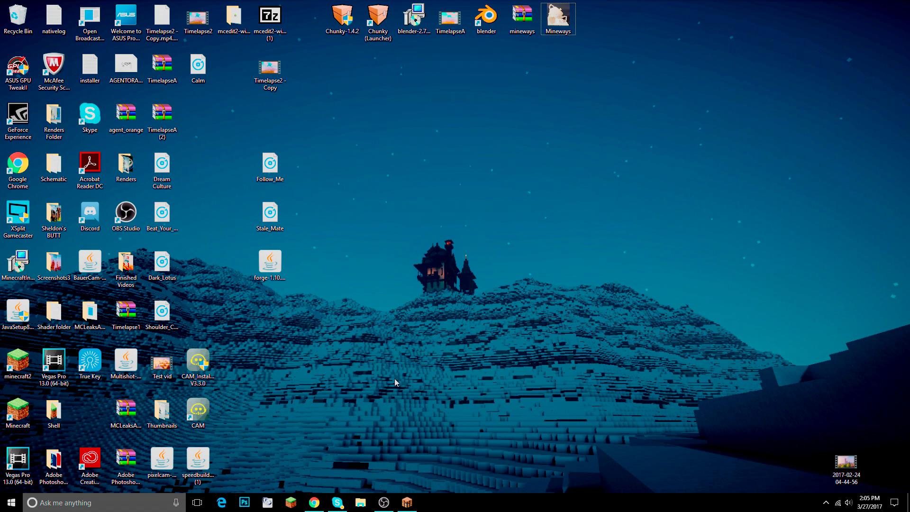
# Drag the Mineways shortcut from the top icon row down to the desktop's centre, then deselect it
pyautogui.moveTo(557, 19); pyautogui.dragTo(474, 214)
pyautogui.rightClick(440, 209)
pyautogui.moveTo(417, 177); pyautogui.dragTo(503, 252)
pyautogui.moveTo(502, 251); pyautogui.dragTo(417, 177, button='right')
pyautogui.click(398, 289)
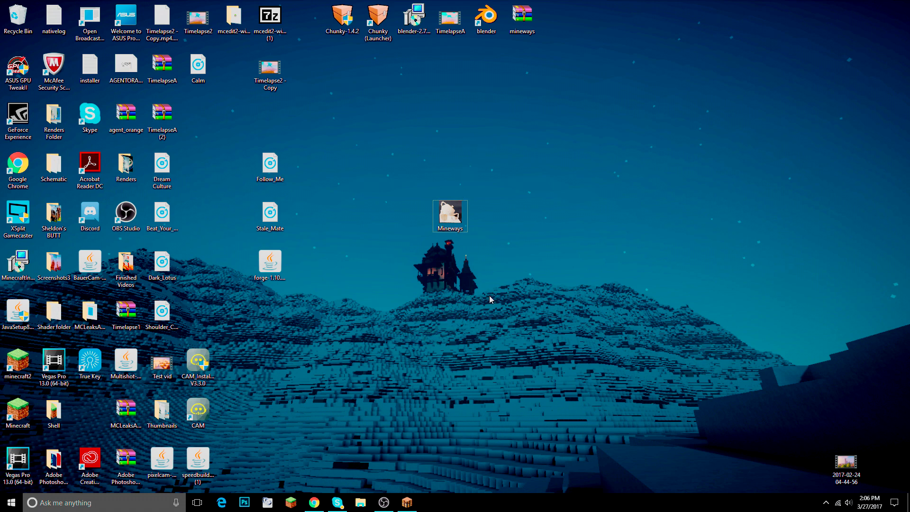
pyautogui.click(315, 502)
pyautogui.click(316, 502)
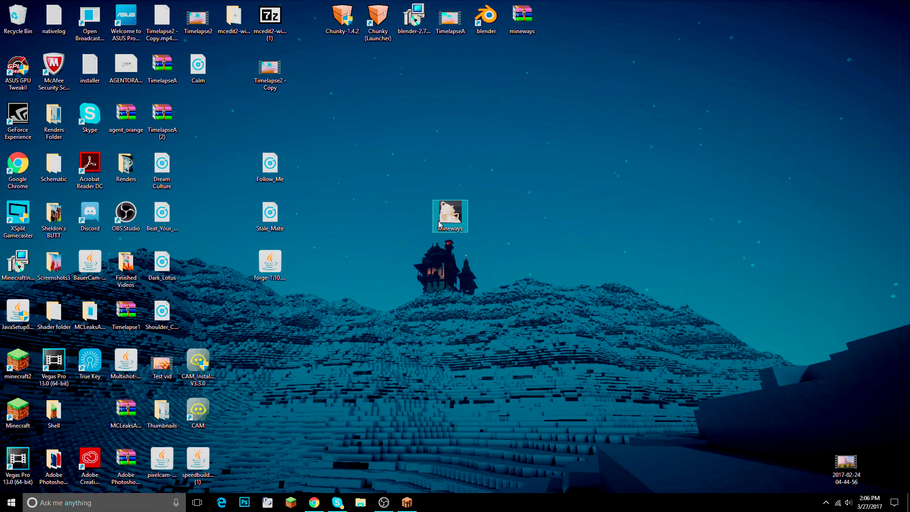
pyautogui.click(316, 503)
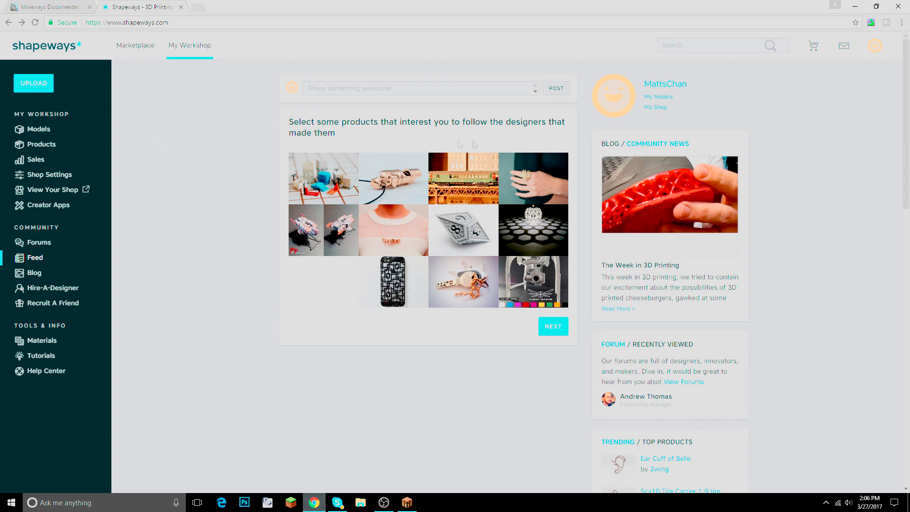
pyautogui.scroll(-5, 469, 222)
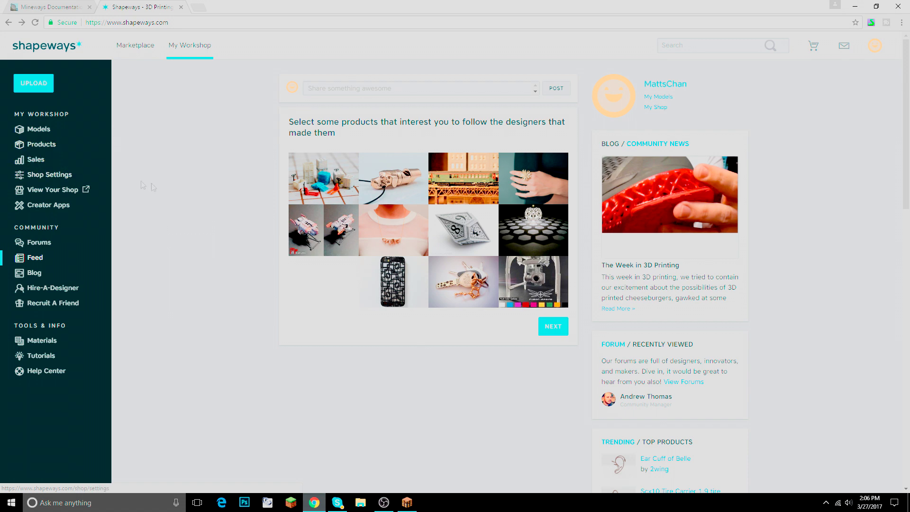
pyautogui.click(854, 11)
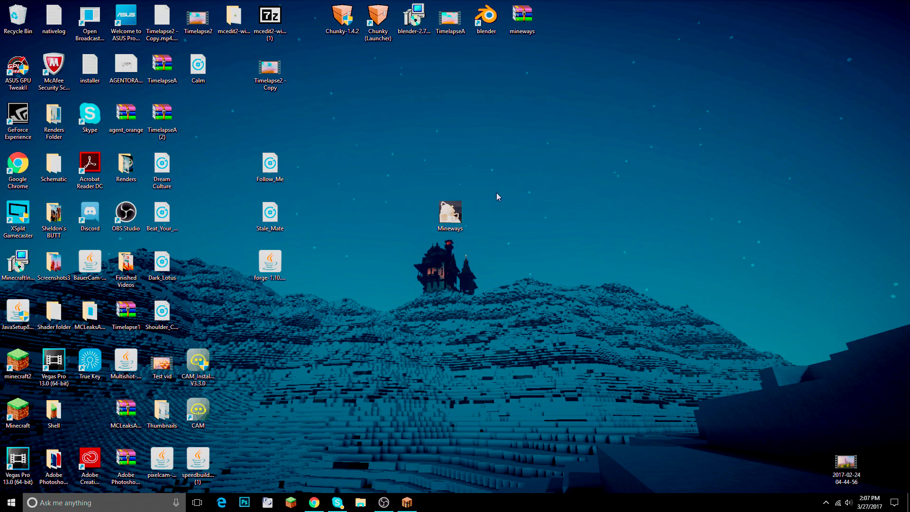
# Switch to the Mineways documentation tab and open its downloads page
pyautogui.click(314, 502)
pyautogui.click(62, 5)
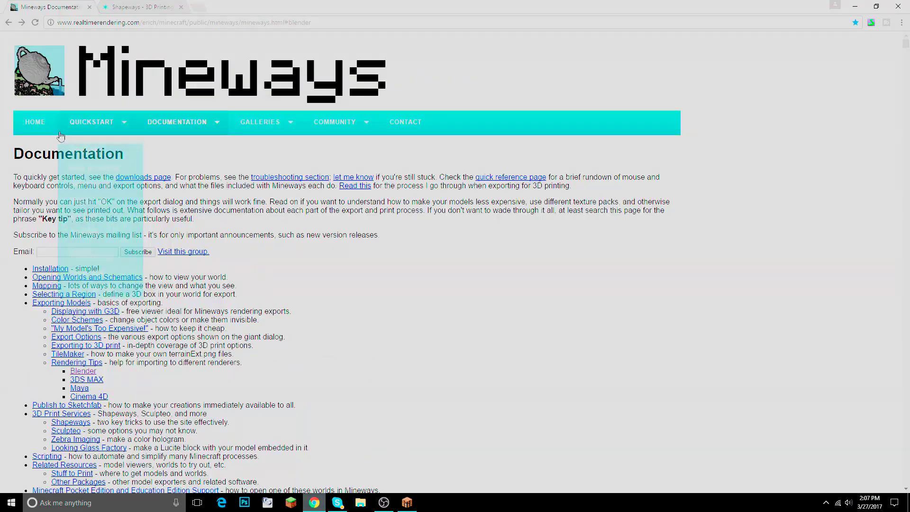
pyautogui.click(65, 130)
pyautogui.scroll(-5, 342, 261)
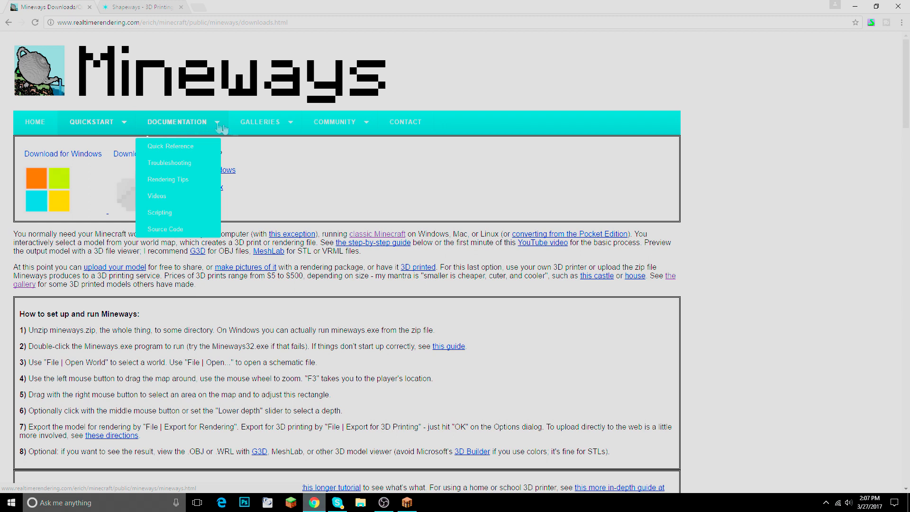
# Browse the Galleries > Showcase page of Mineways 3D prints
pyautogui.moveTo(196, 135)
pyautogui.moveTo(253, 122)
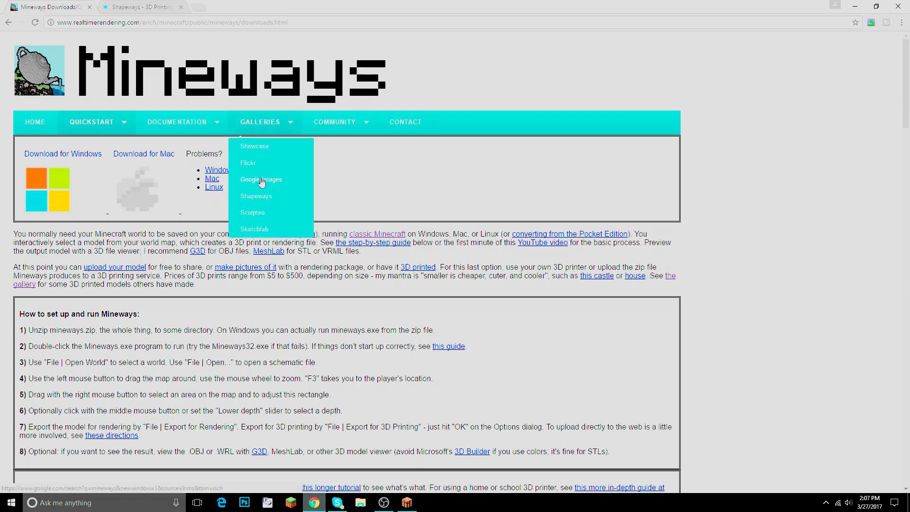
pyautogui.click(255, 148)
pyautogui.scroll(-2, 442, 242)
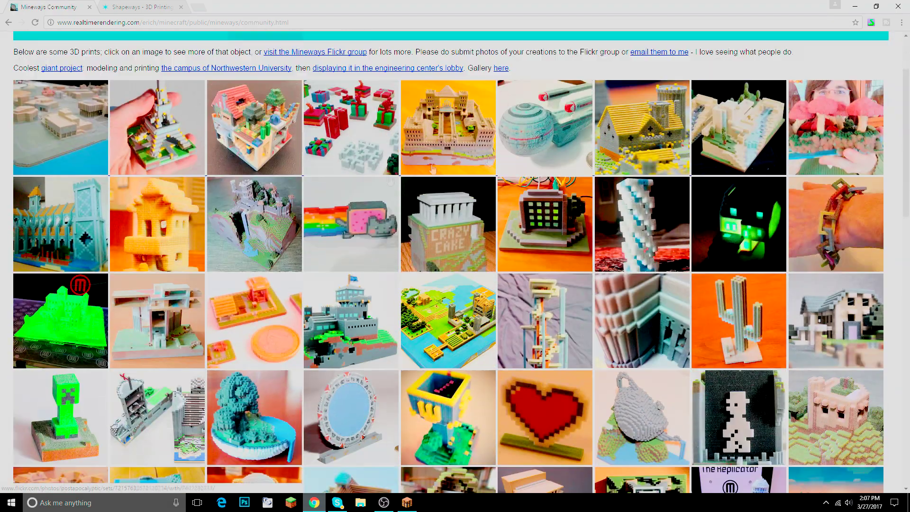
pyautogui.scroll(-4, 521, 325)
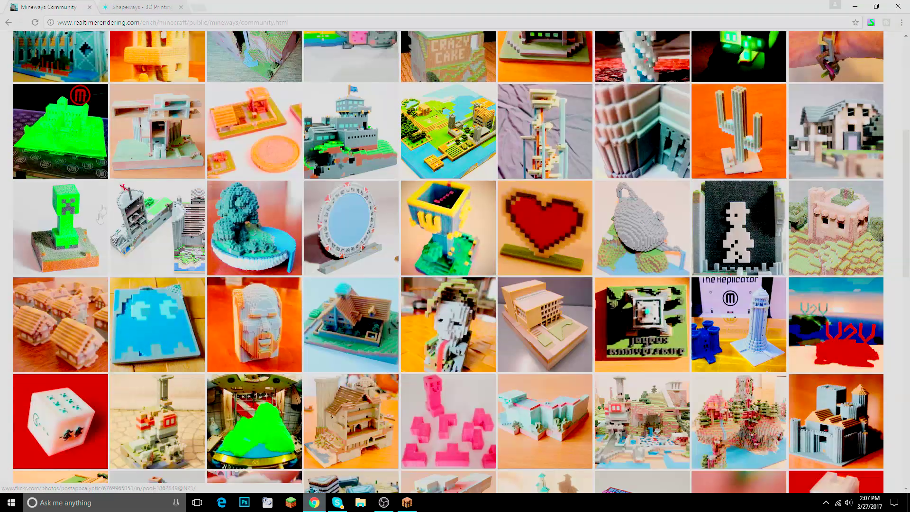
pyautogui.scroll(-1, 632, 369)
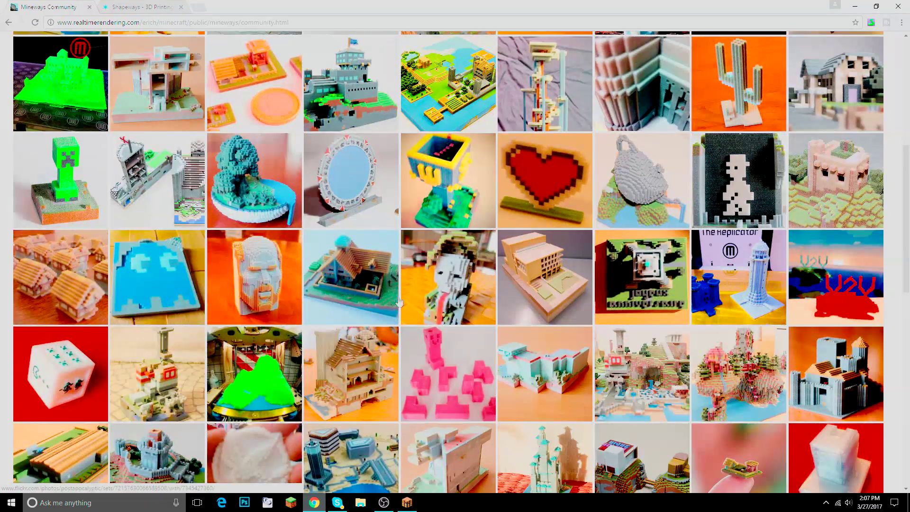
pyautogui.scroll(5, 458, 354)
pyautogui.scroll(2, 457, 352)
pyautogui.scroll(-6, 694, 244)
pyautogui.scroll(6, 693, 244)
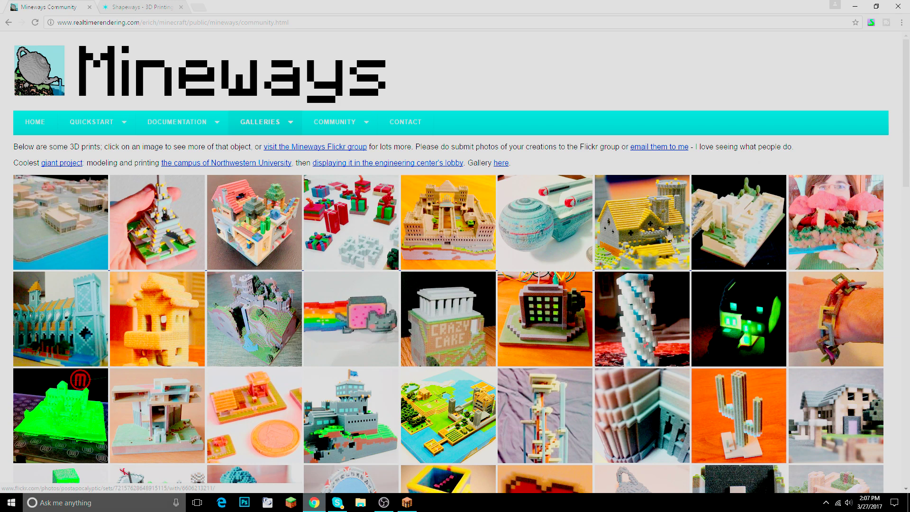
# Return to the Mineways home page and download Mineways for Windows
pyautogui.click(40, 131)
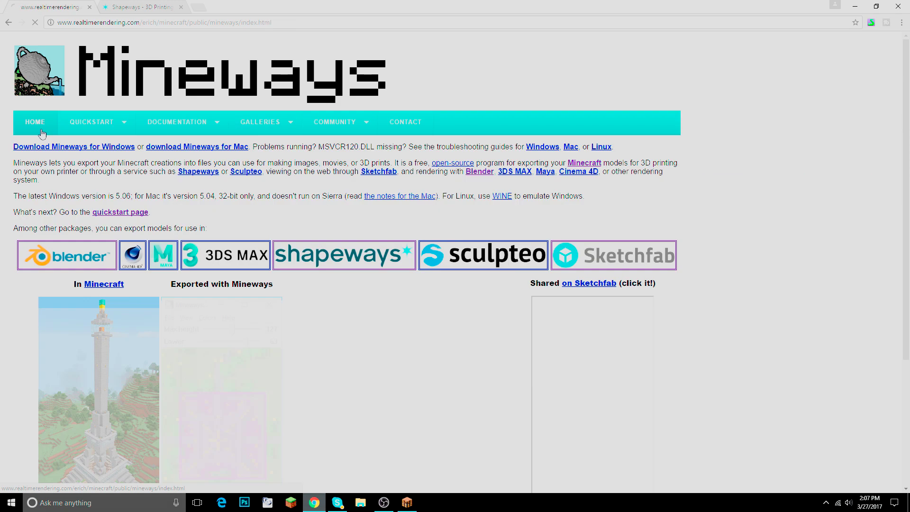
pyautogui.scroll(-4, 142, 355)
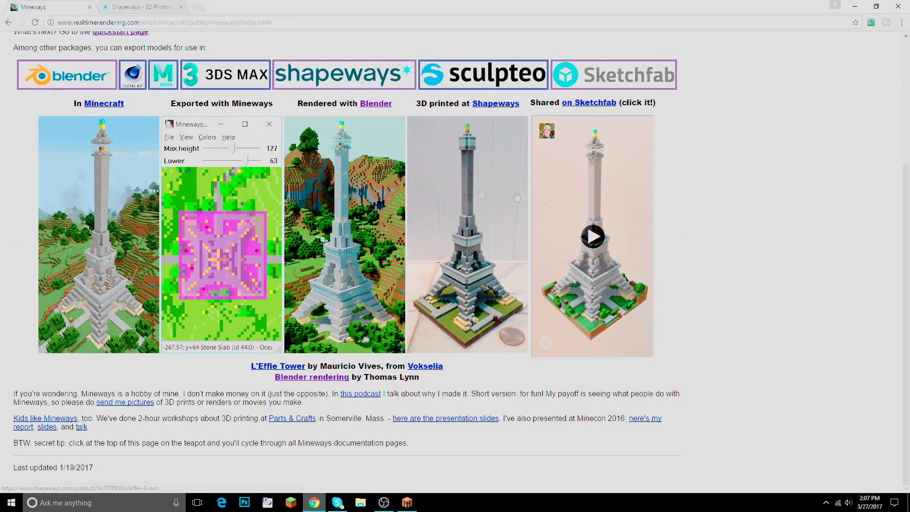
pyautogui.scroll(3, 429, 305)
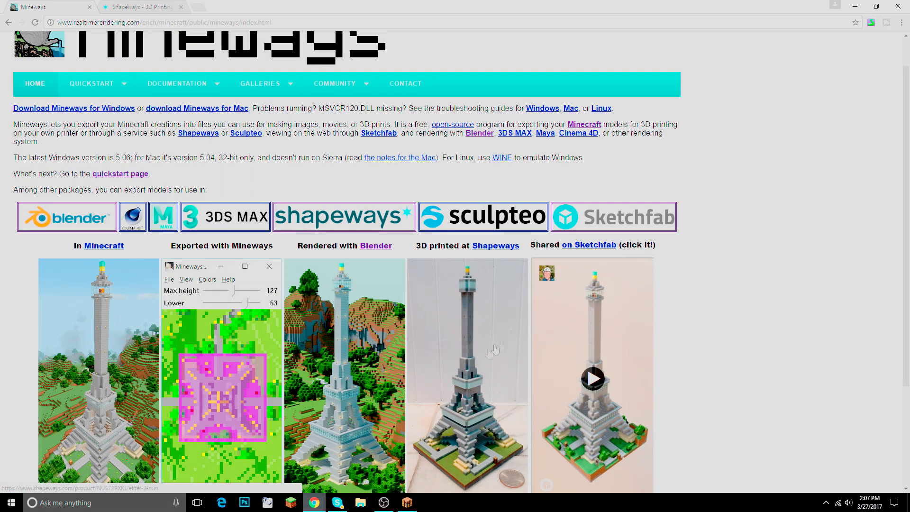
pyautogui.scroll(-2, 616, 431)
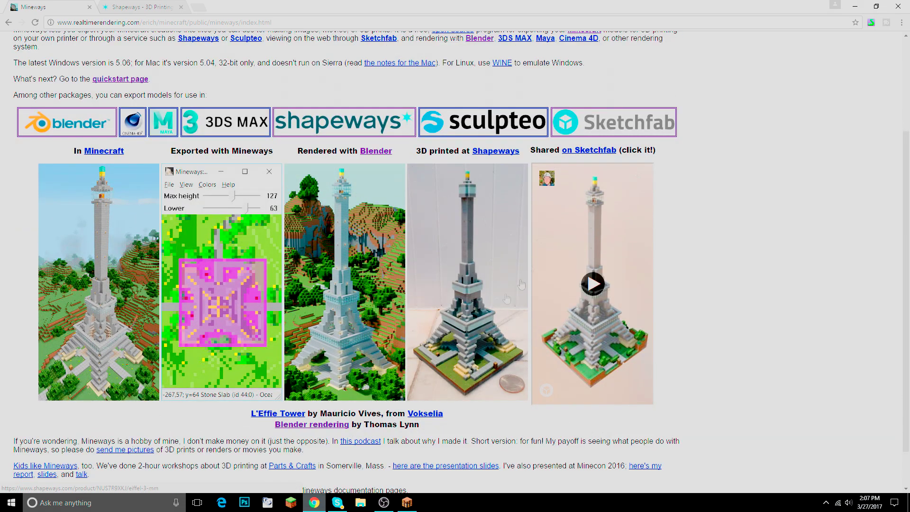
pyautogui.scroll(3, 525, 324)
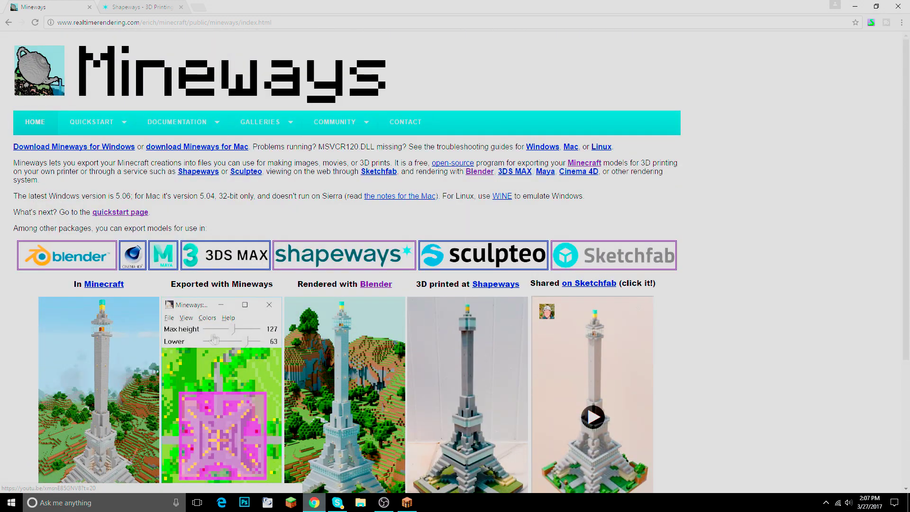
pyautogui.click(56, 147)
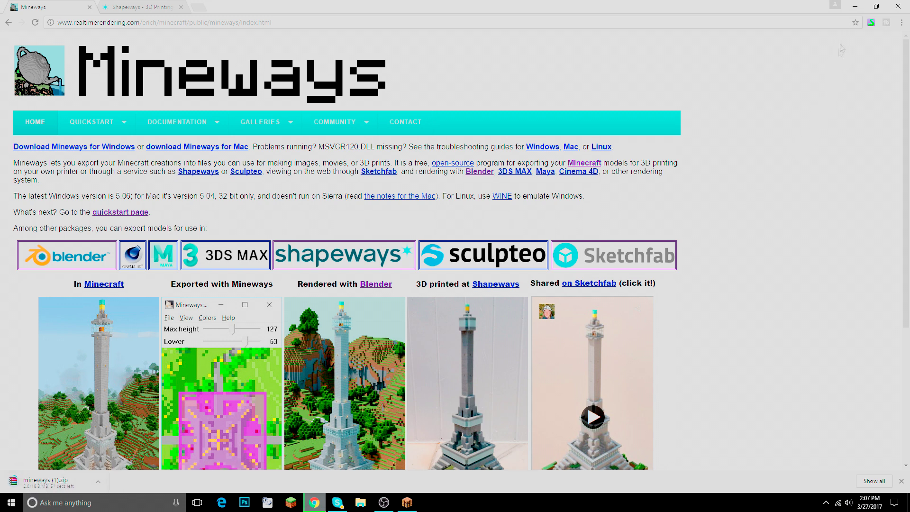
# Open mineways.zip from the desktop in WinRAR, dismiss the licence reminder, and enter the mineways folder
pyautogui.click(855, 7)
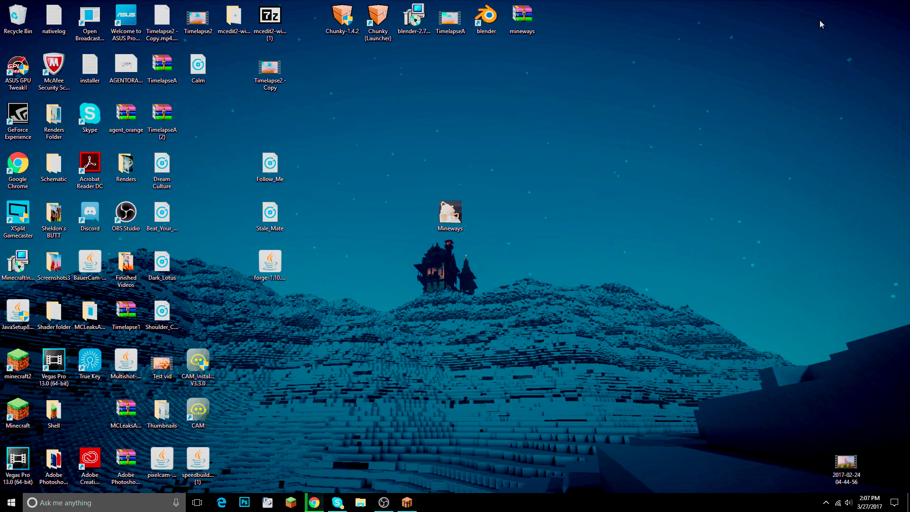
pyautogui.click(536, 16)
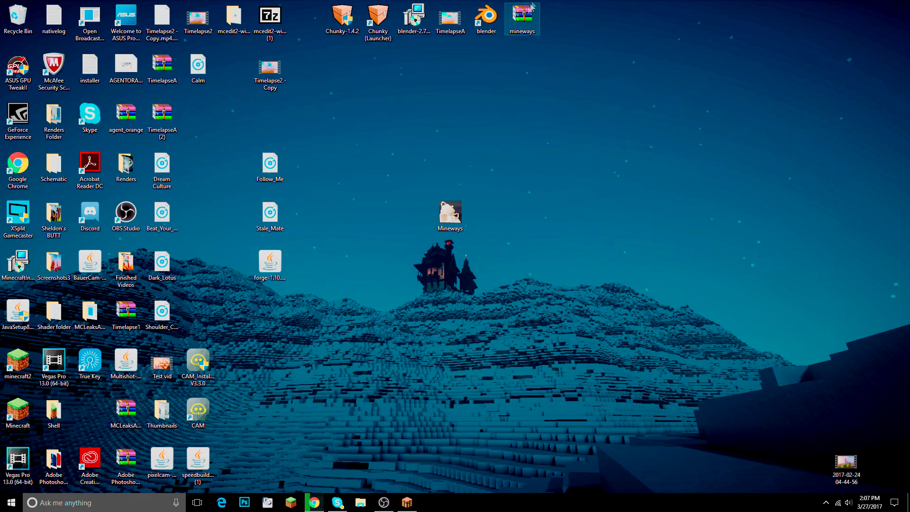
pyautogui.doubleClick(524, 21)
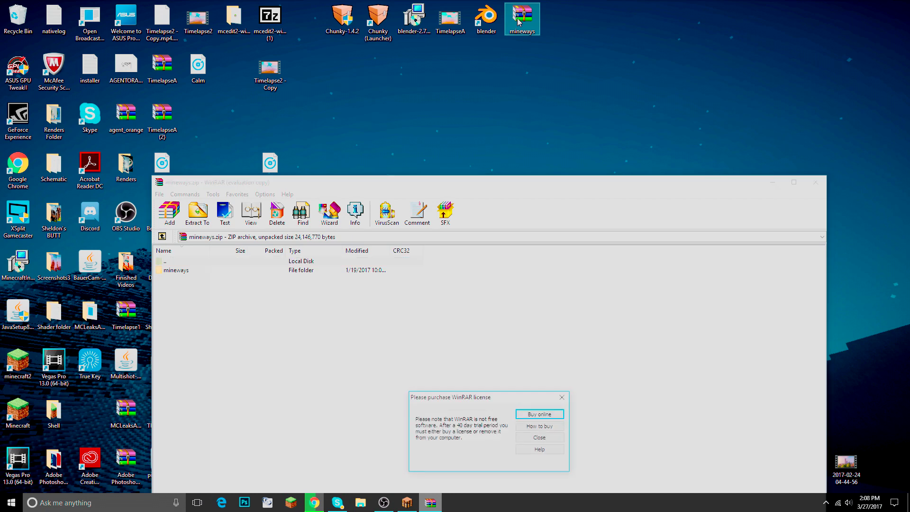
pyautogui.click(563, 398)
pyautogui.doubleClick(223, 272)
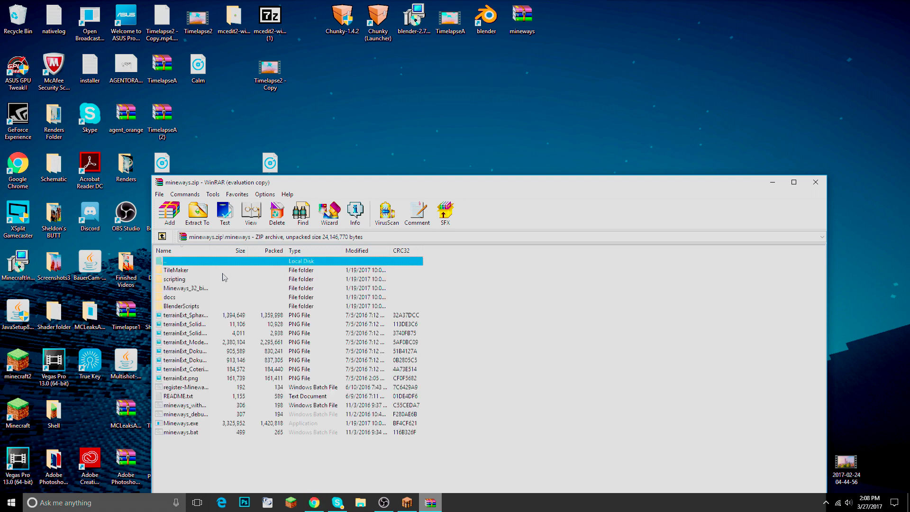
# Nudge the WinRAR window slightly right and leave it minimized
pyautogui.click(533, 132)
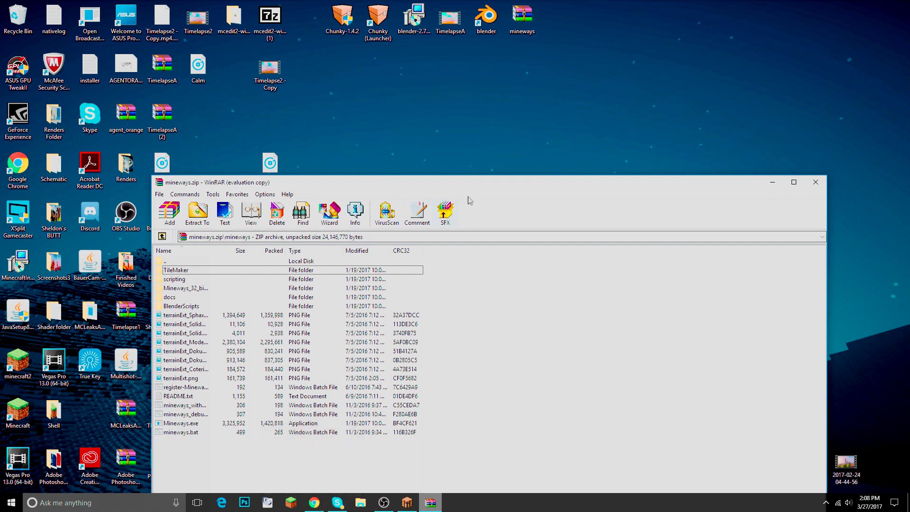
pyautogui.moveTo(351, 184); pyautogui.dragTo(397, 180)
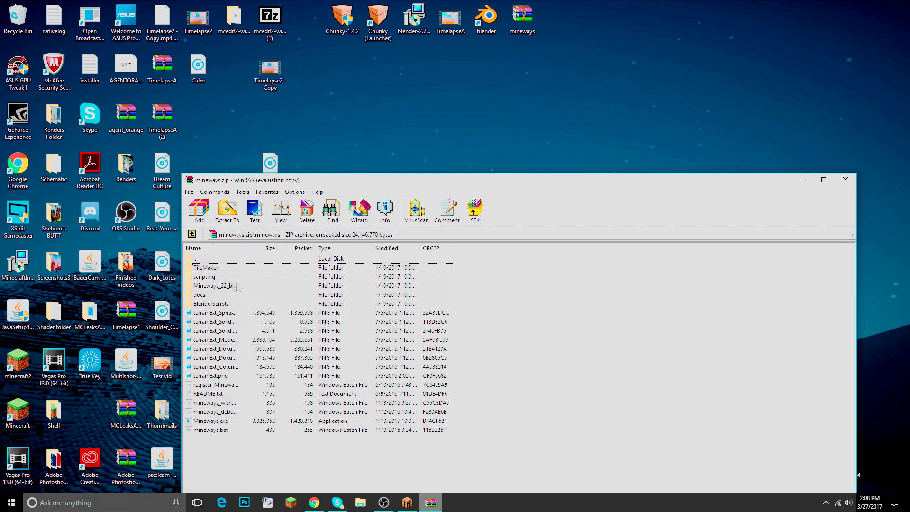
pyautogui.moveTo(339, 189); pyautogui.dragTo(352, 190)
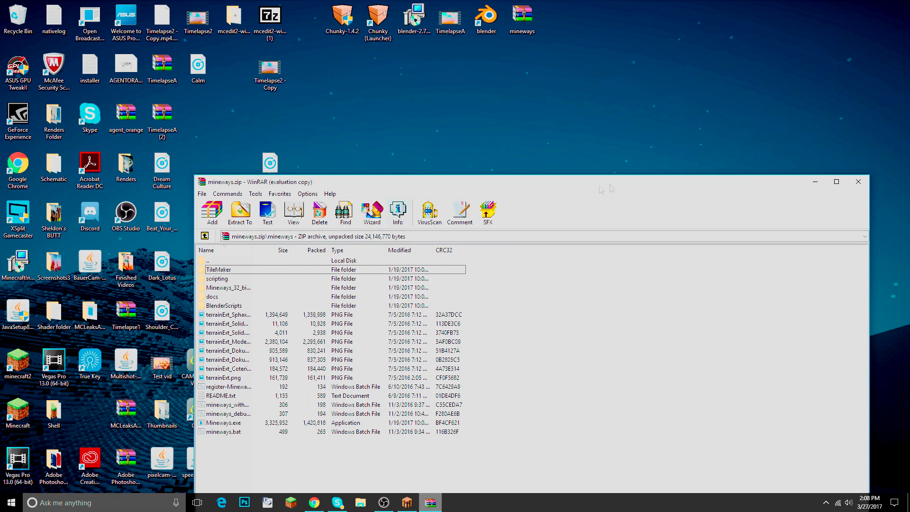
pyautogui.click(815, 181)
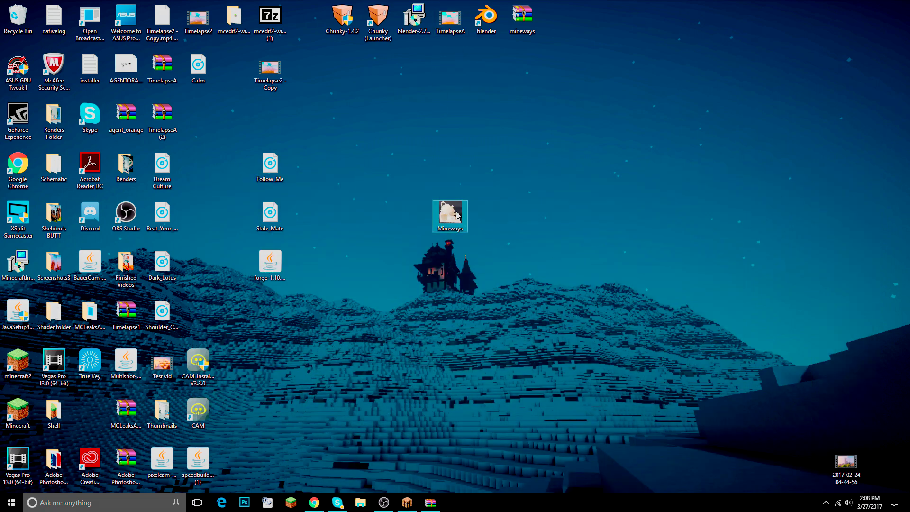
pyautogui.click(430, 504)
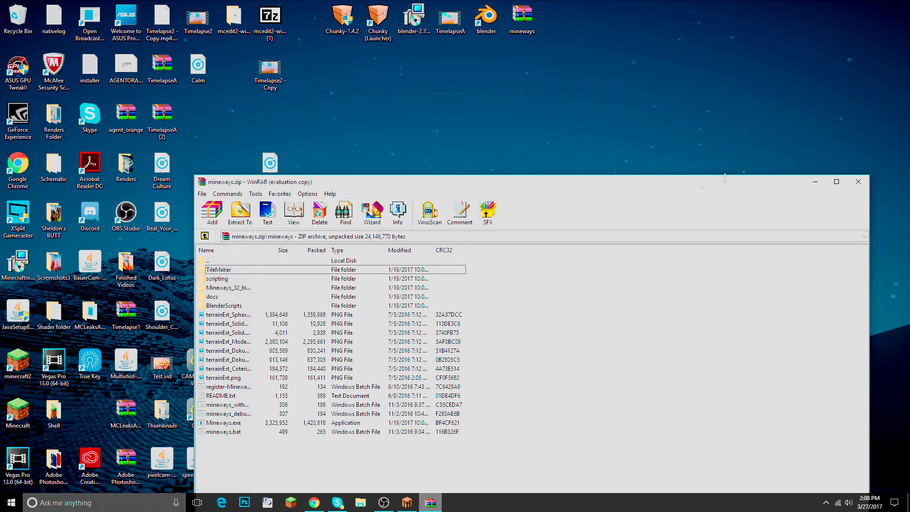
pyautogui.click(814, 181)
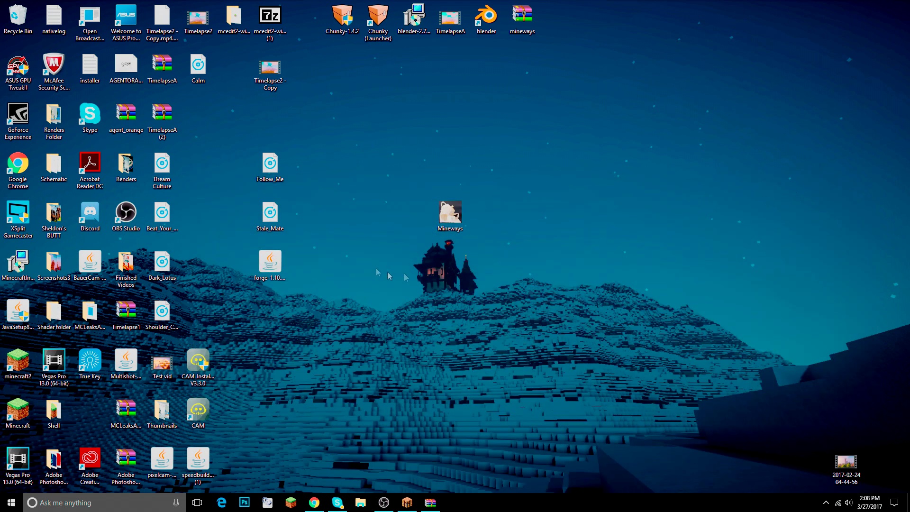
# Restore the Minecraft window from the taskbar and maximize it
pyautogui.click(407, 505)
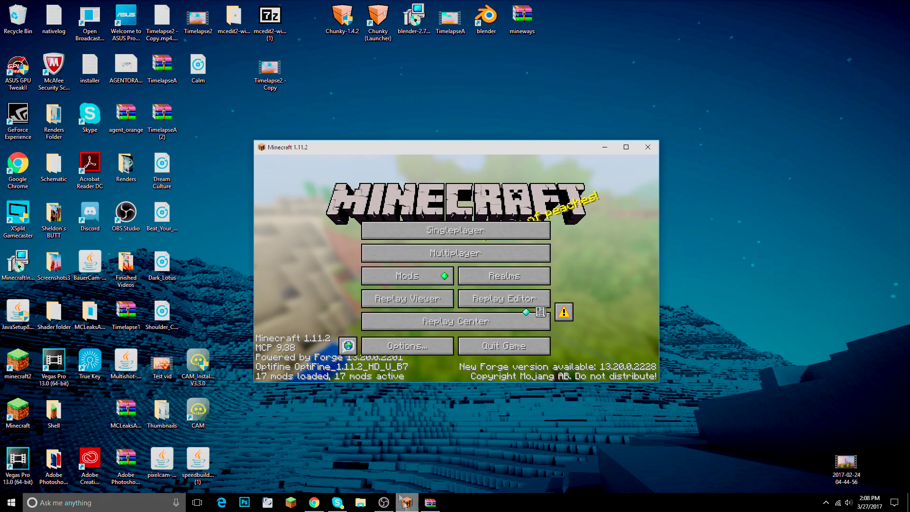
pyautogui.click(625, 150)
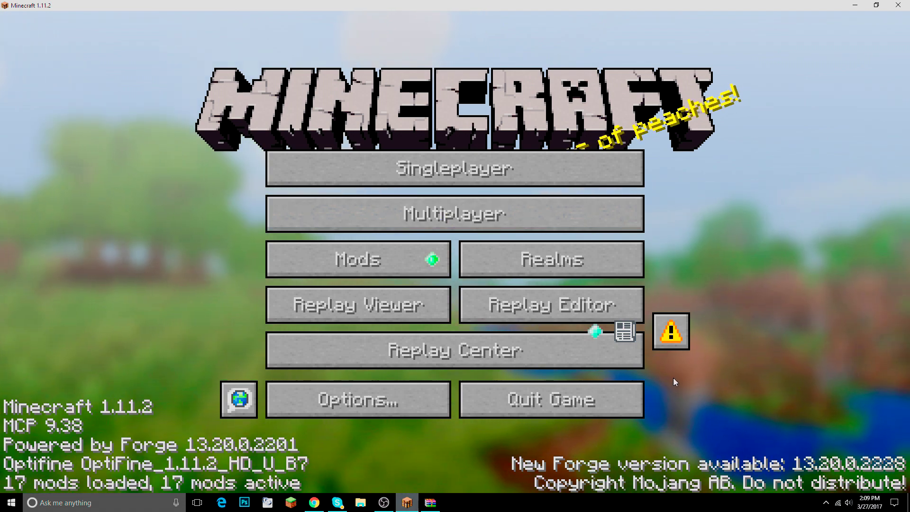
# Load the Boroque world from the Singleplayer list
pyautogui.click(441, 172)
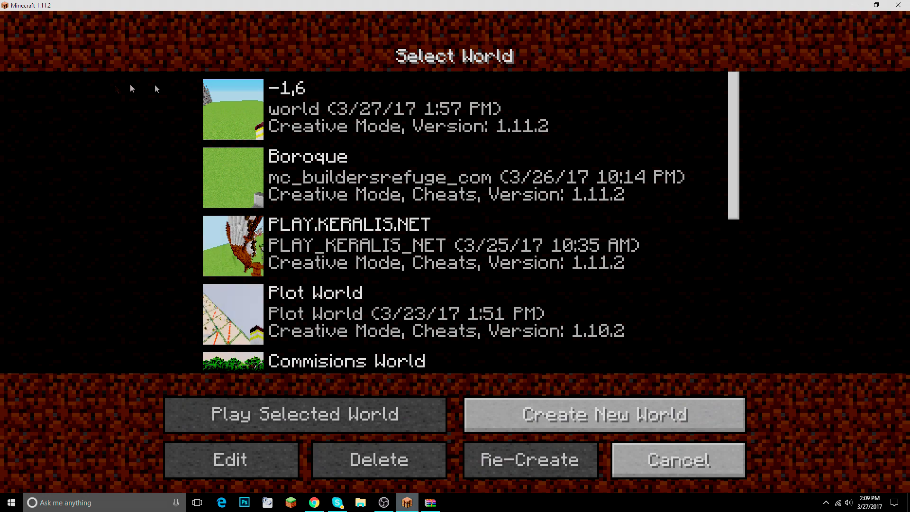
pyautogui.scroll(-6, 398, 280)
pyautogui.scroll(6, 398, 280)
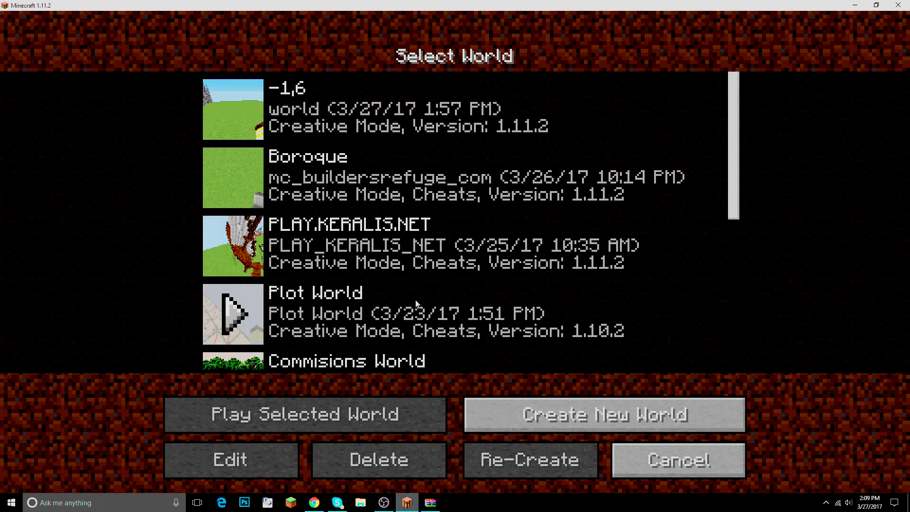
pyautogui.click(369, 109)
pyautogui.click(370, 178)
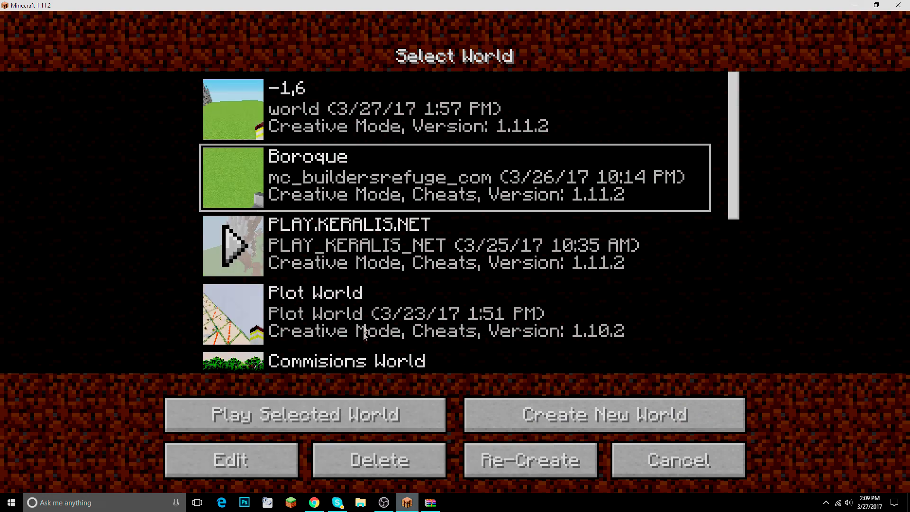
pyautogui.click(361, 415)
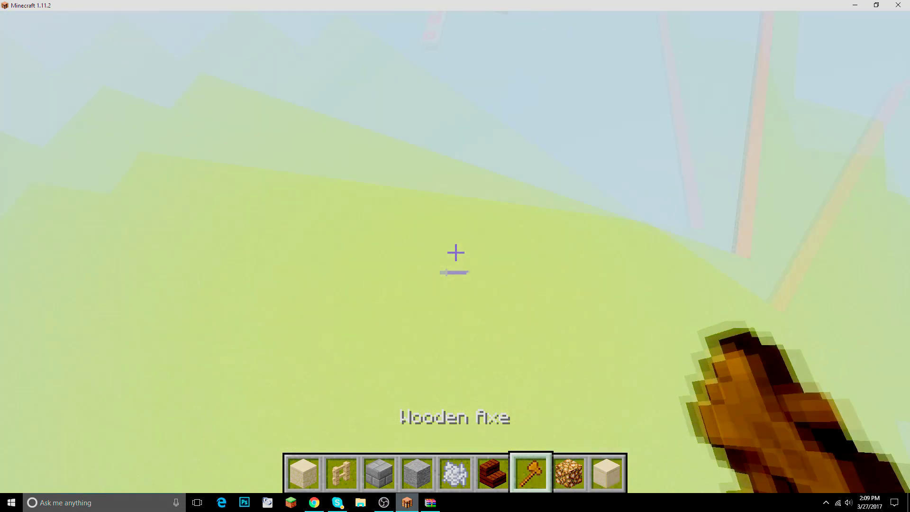
# Clear the hotbar and fly around the domed building and its MEAFCRAFT sign
pyautogui.press('e')
pyautogui.click(606, 95)
pyautogui.keyDown('shift'); pyautogui.click(608, 344); pyautogui.keyUp('shift')
pyautogui.press('e')
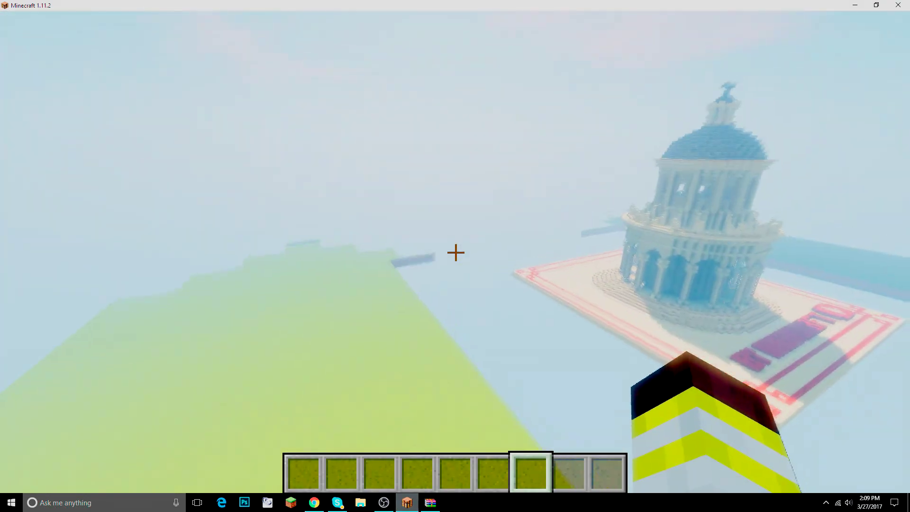
pyautogui.press('w')
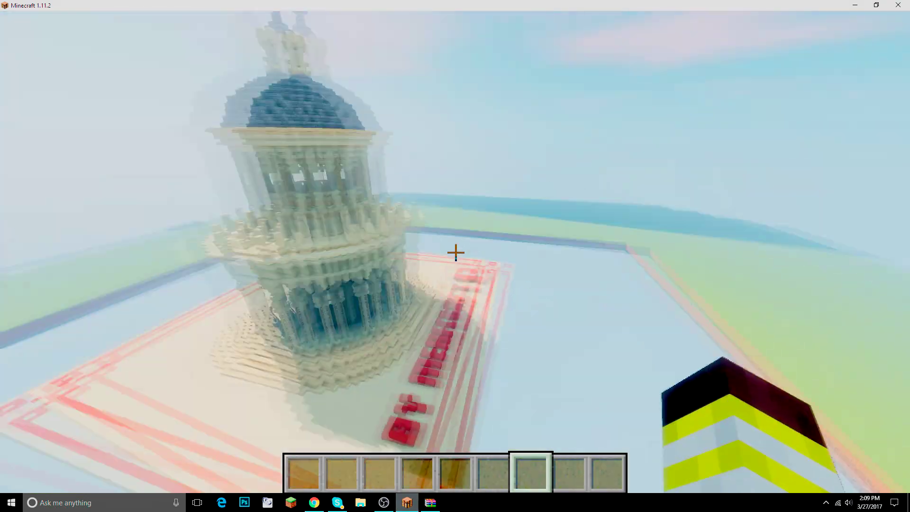
pyautogui.press('s')
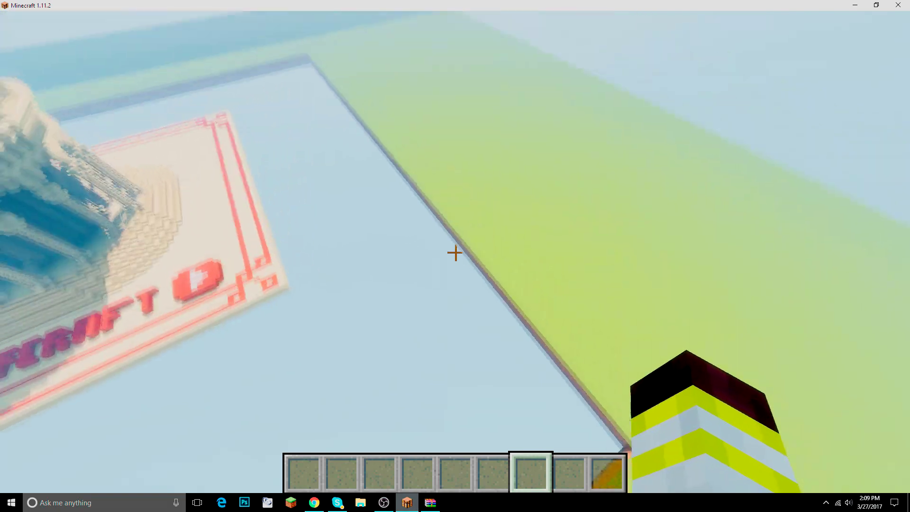
pyautogui.press('w')
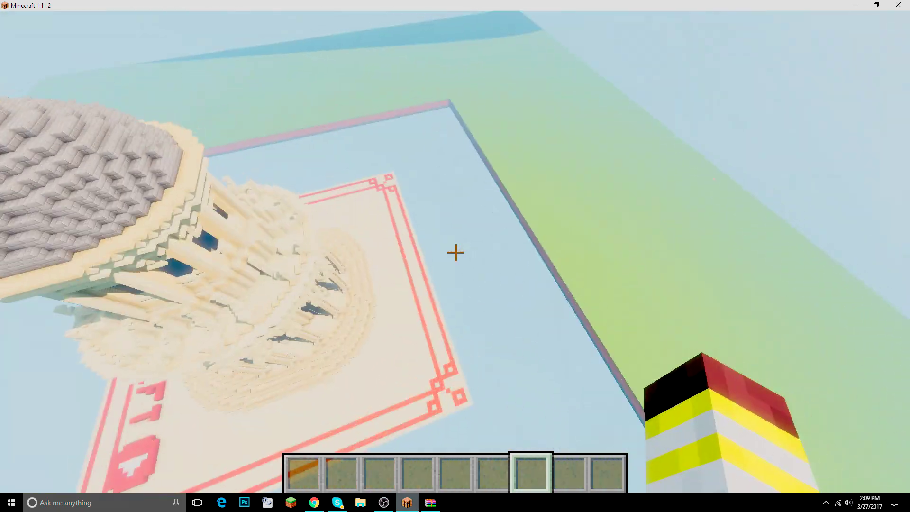
pyautogui.press('s')
pyautogui.press('w')
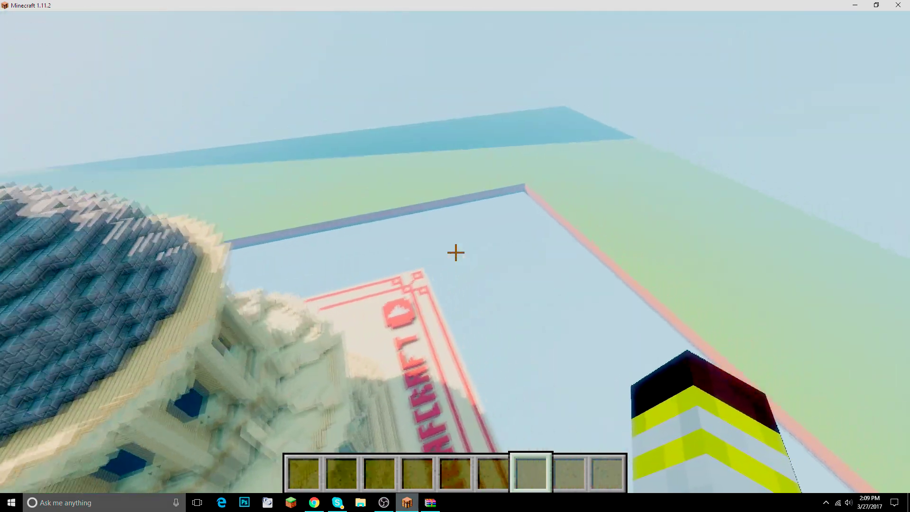
pyautogui.press('w')
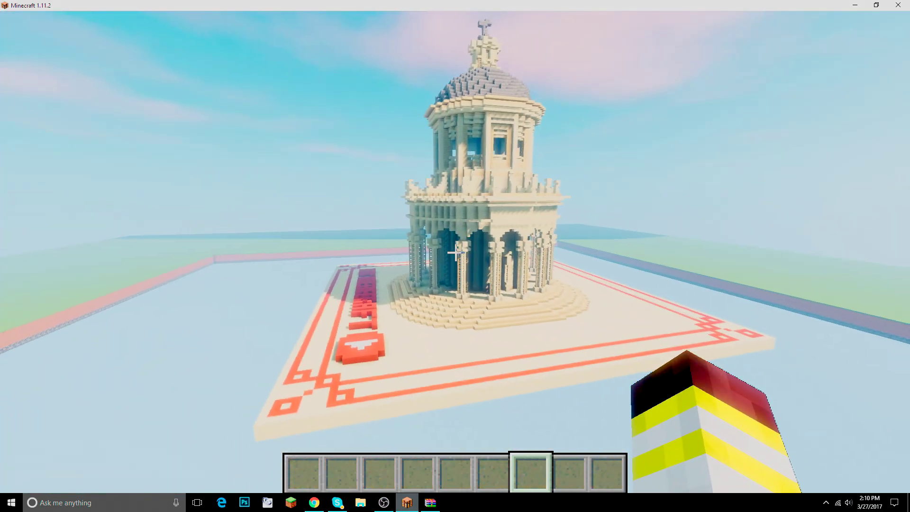
# Save and quit to title, minimize Minecraft, and launch Mineways from the desktop
pyautogui.press('Escape')
pyautogui.click(468, 349)
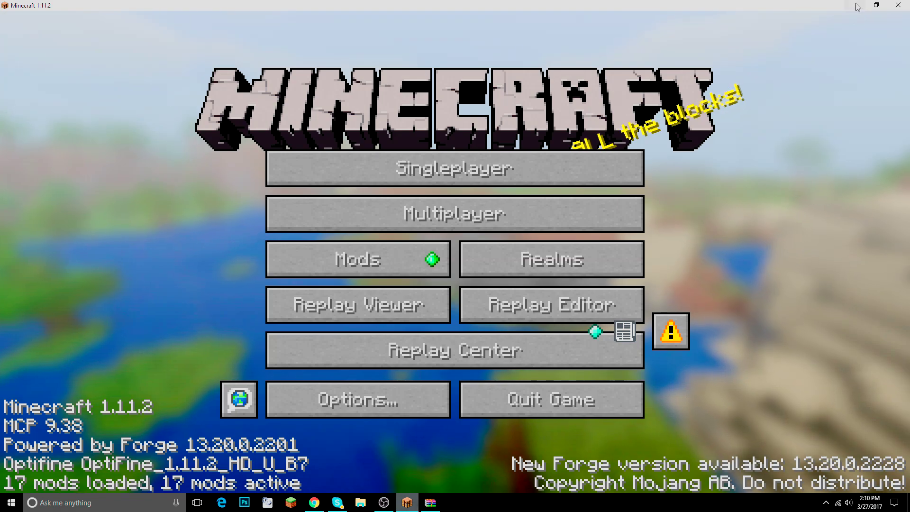
pyautogui.click(455, 168)
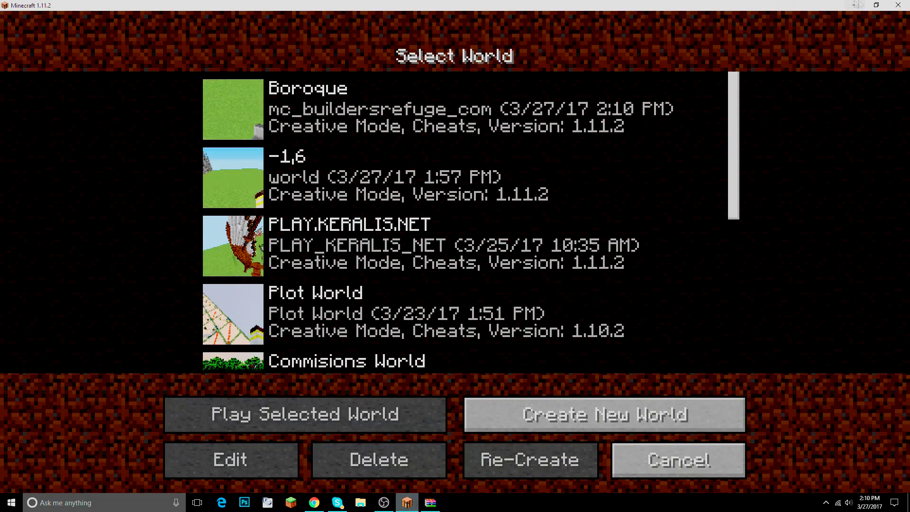
pyautogui.click(856, 4)
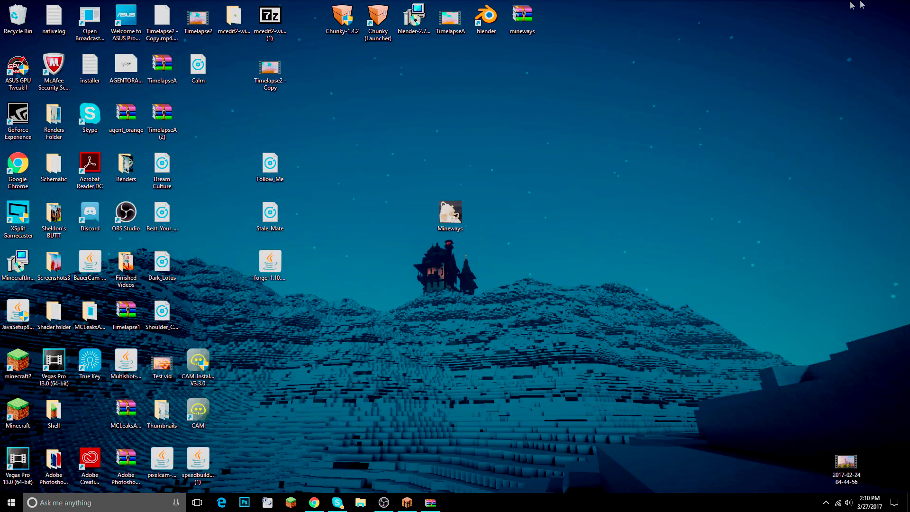
pyautogui.doubleClick(446, 214)
# Open the Boroque world via File > Open World and zoom the map onto the domed build
pyautogui.moveTo(212, 106); pyautogui.dragTo(538, 68)
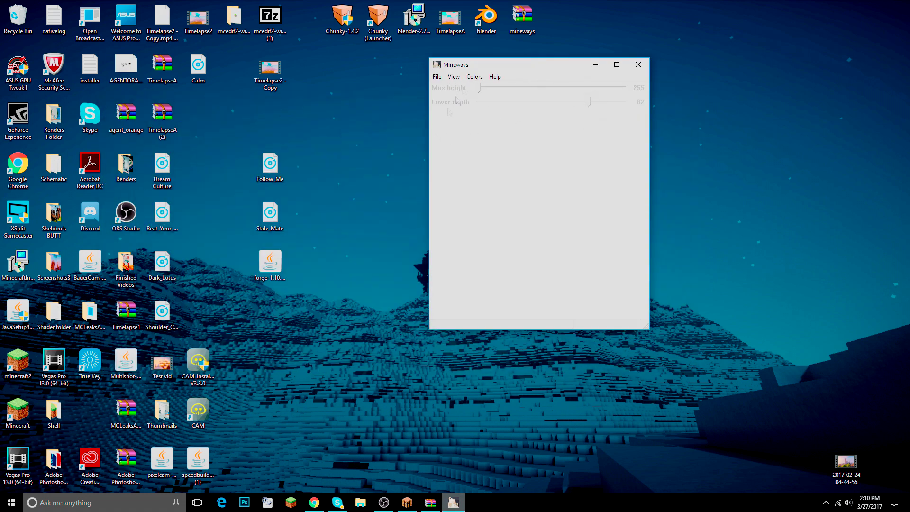
pyautogui.click(438, 77)
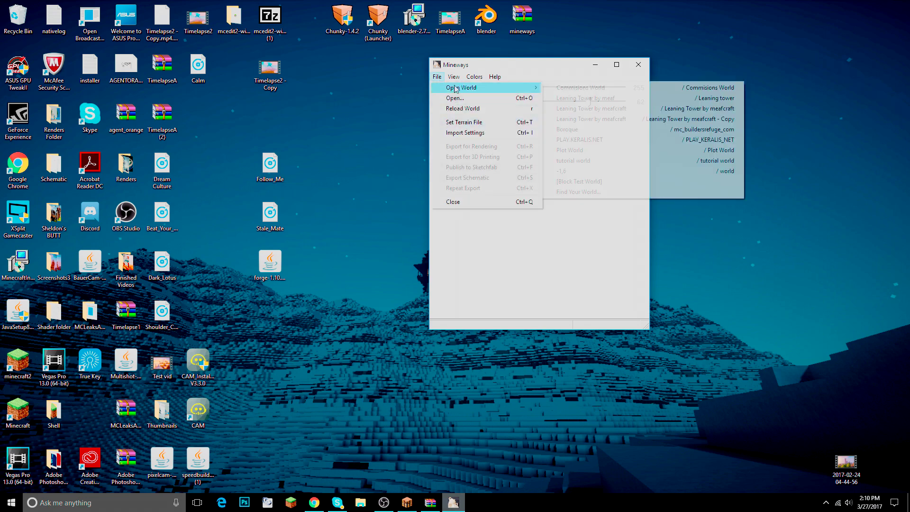
pyautogui.click(511, 75)
pyautogui.click(438, 76)
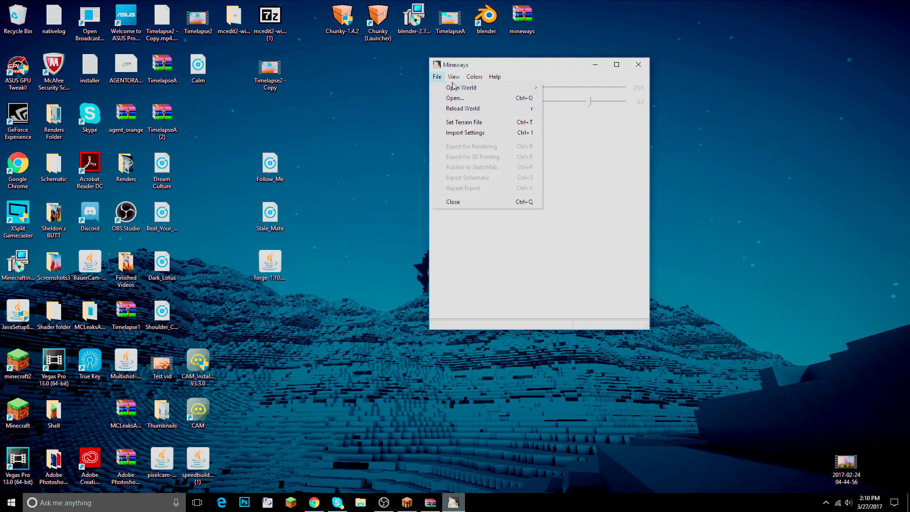
pyautogui.moveTo(454, 90)
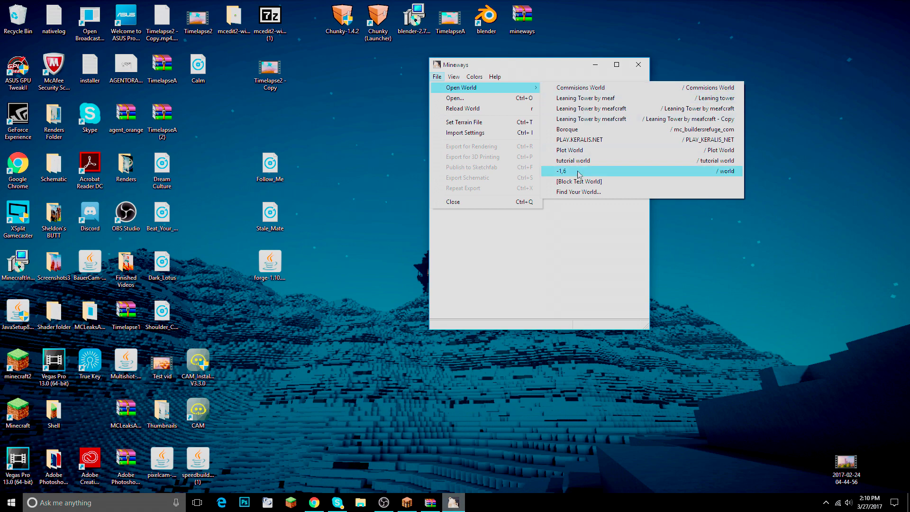
pyautogui.click(596, 130)
pyautogui.scroll(5, 592, 203)
pyautogui.scroll(-5, 593, 176)
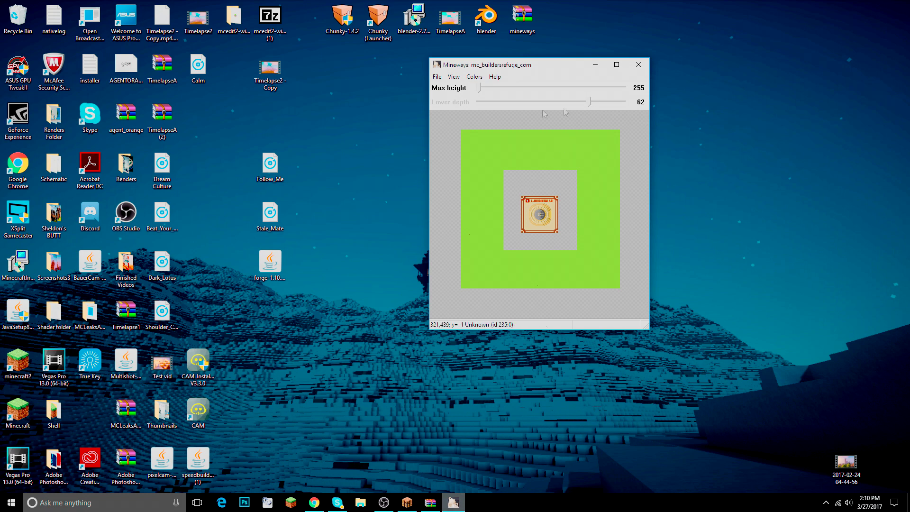
pyautogui.scroll(3, 588, 216)
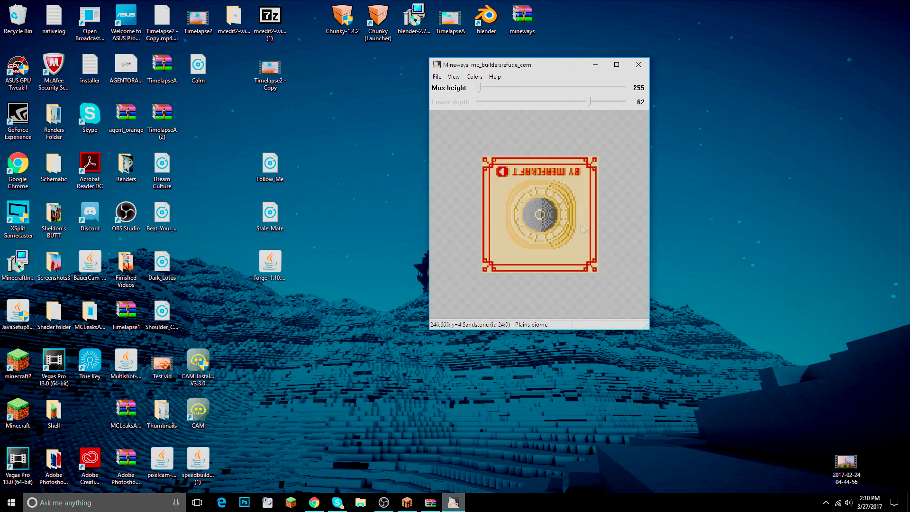
# Drag a selection around the domed build and accept setting the lower depth to 4
pyautogui.moveTo(472, 146); pyautogui.dragTo(611, 274)
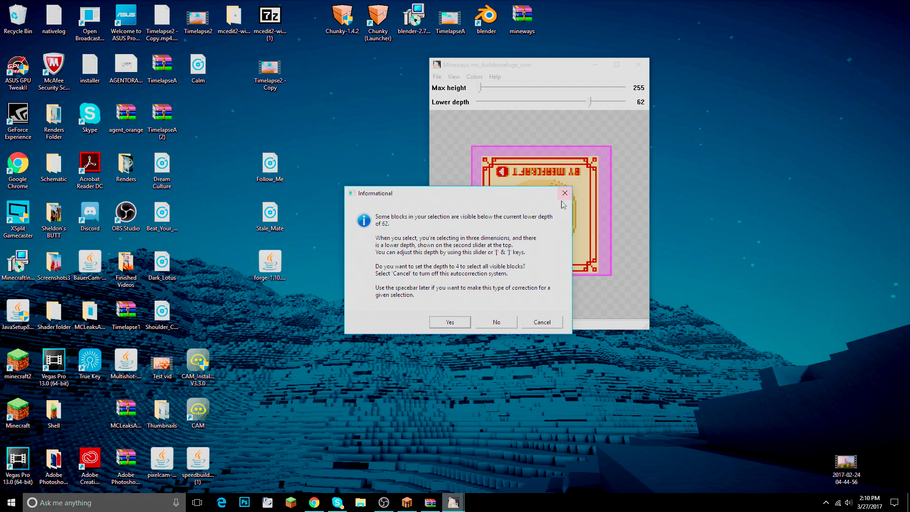
pyautogui.click(450, 322)
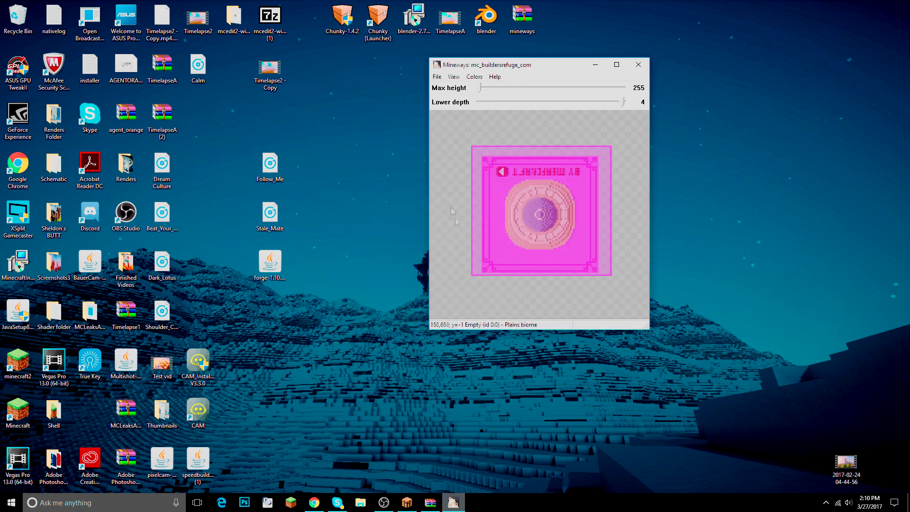
pyautogui.scroll(-5, 539, 193)
pyautogui.scroll(2, 552, 212)
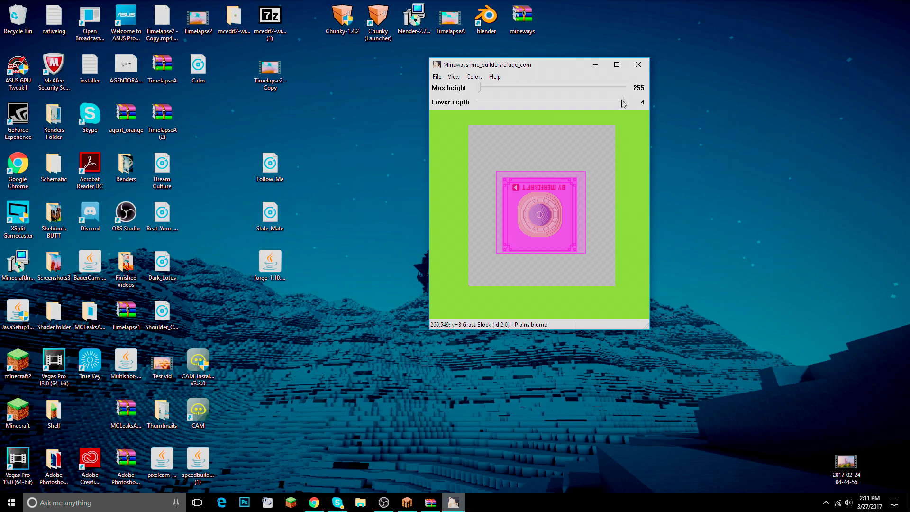
# Adjust the depth sliders and redraw the selection around the build and sign plaza
pyautogui.moveTo(624, 102); pyautogui.dragTo(631, 106)
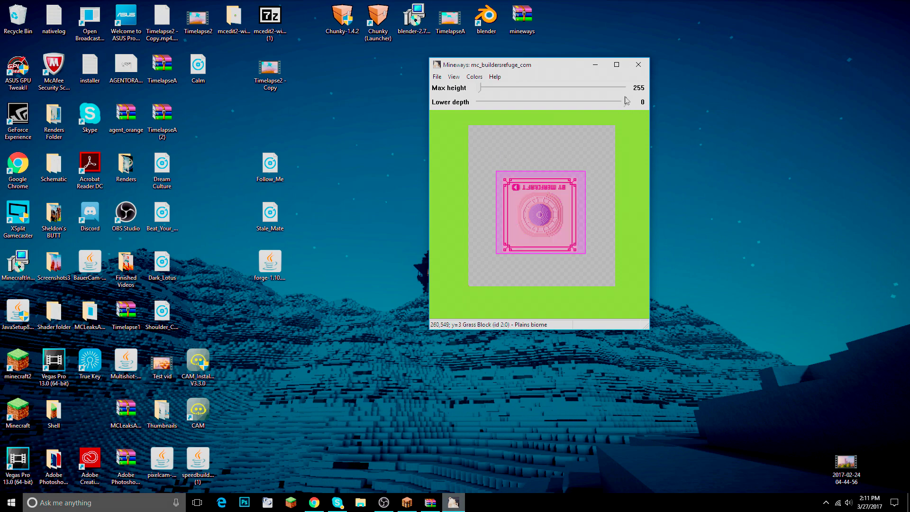
pyautogui.moveTo(626, 103); pyautogui.dragTo(622, 118)
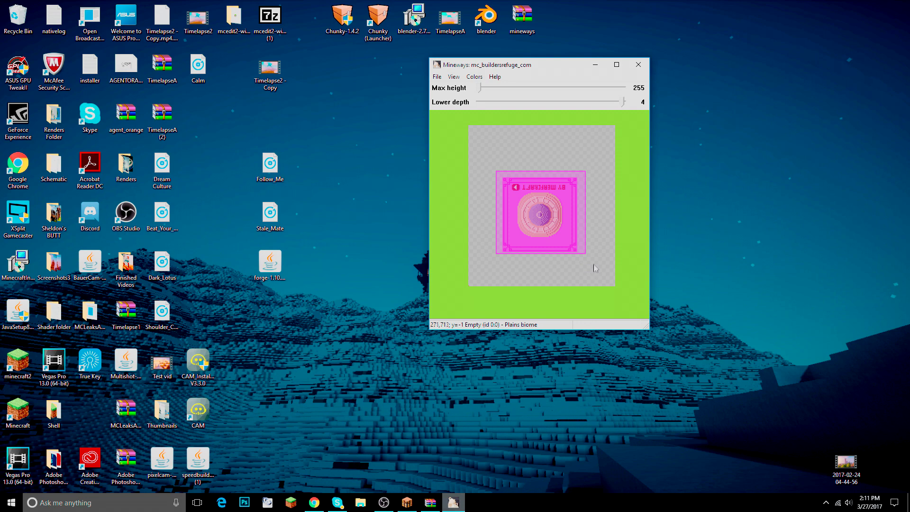
pyautogui.moveTo(491, 165); pyautogui.dragTo(590, 262, button='right')
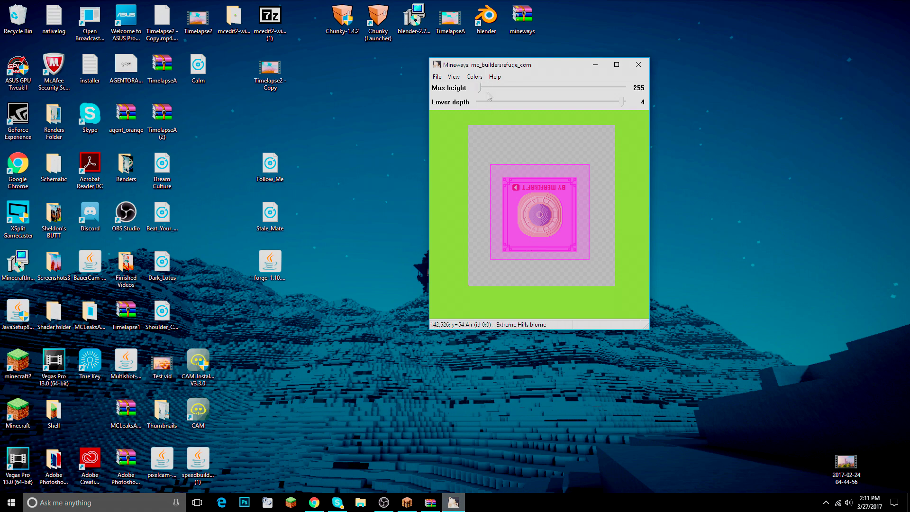
pyautogui.moveTo(480, 92); pyautogui.dragTo(580, 104)
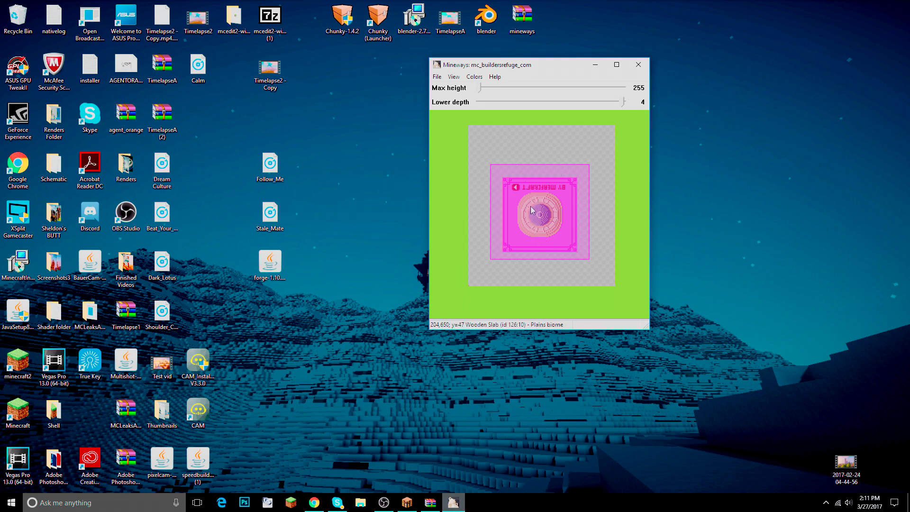
pyautogui.scroll(-2, 595, 201)
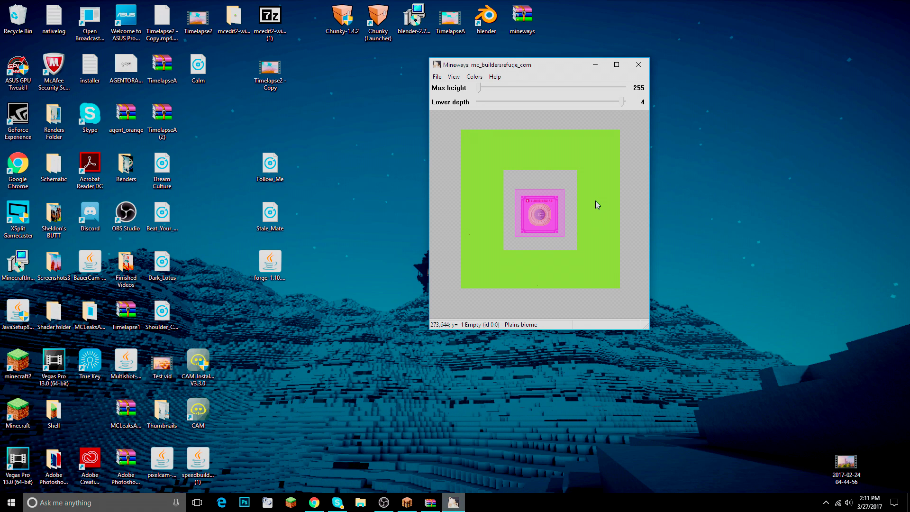
pyautogui.scroll(5, 569, 227)
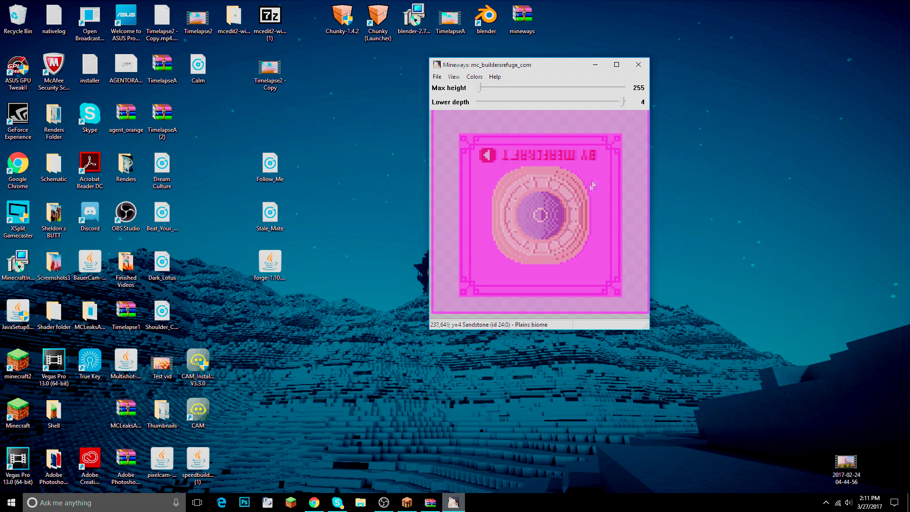
pyautogui.scroll(-4, 594, 172)
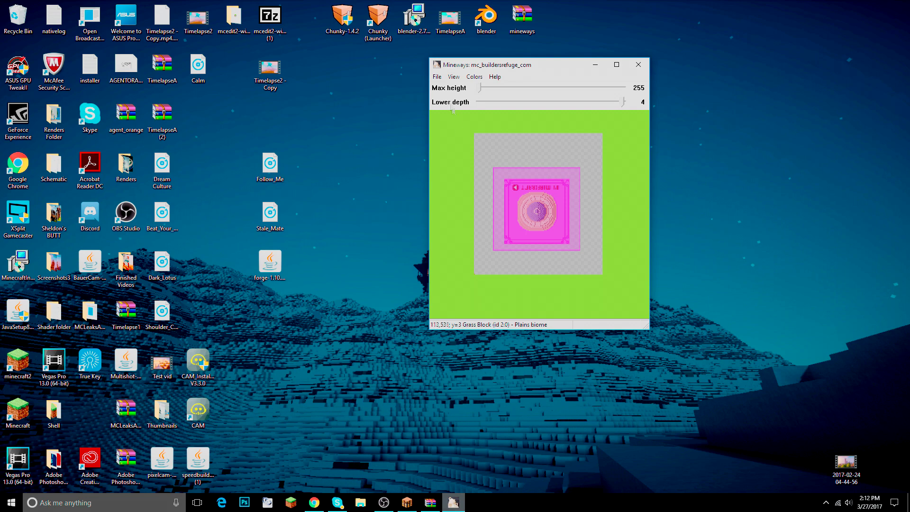
# Export for 3D printing as a 'Shapeways: VRML 2.0' file, entering a file name and saving
pyautogui.click(438, 78)
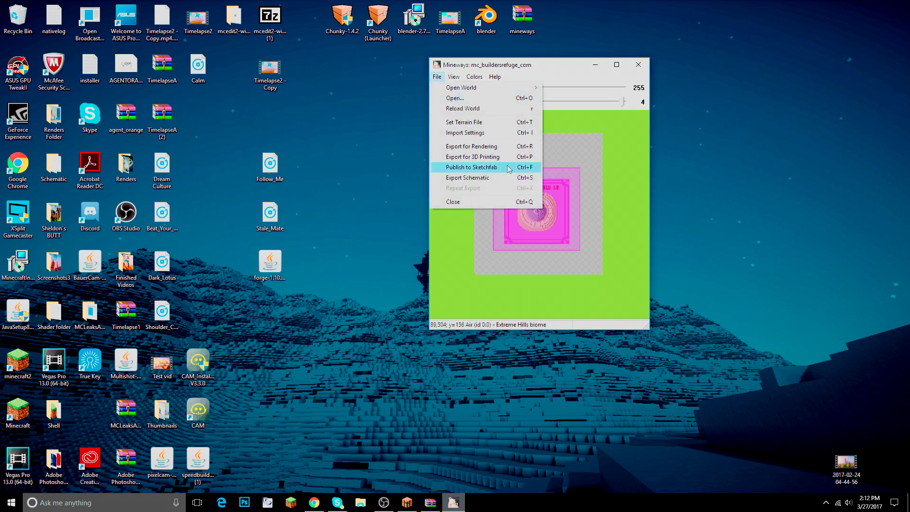
pyautogui.click(483, 158)
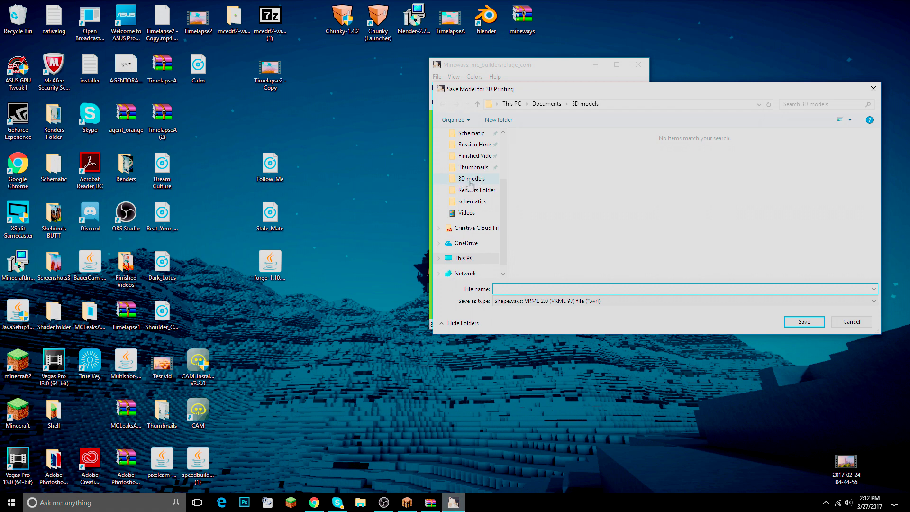
pyautogui.scroll(3, 477, 180)
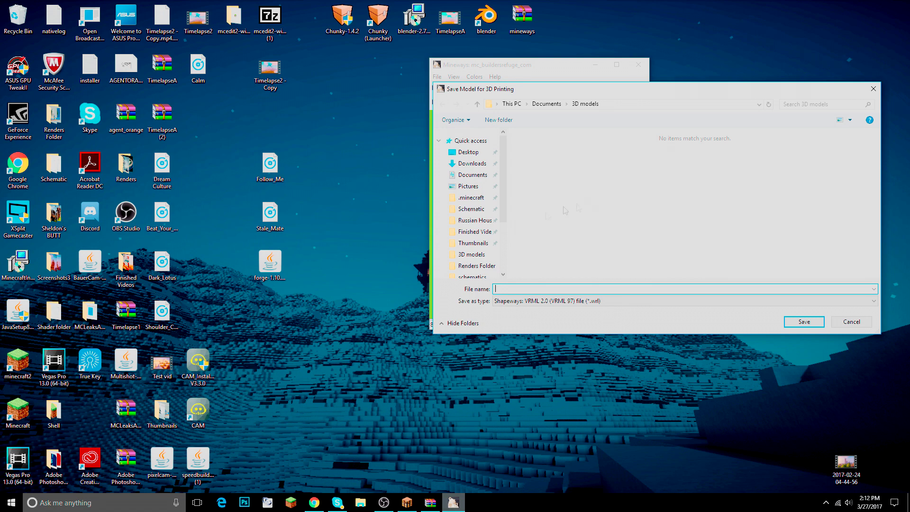
pyautogui.scroll(-2, 494, 228)
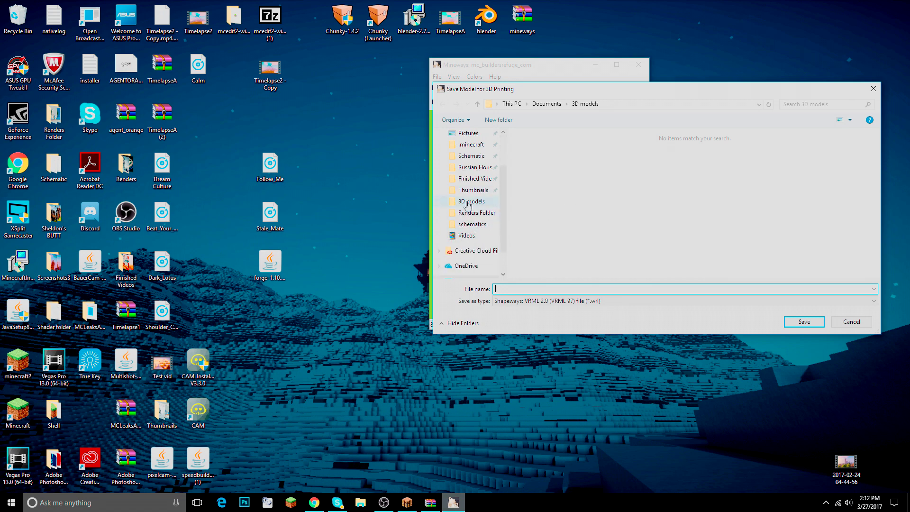
pyautogui.click(561, 302)
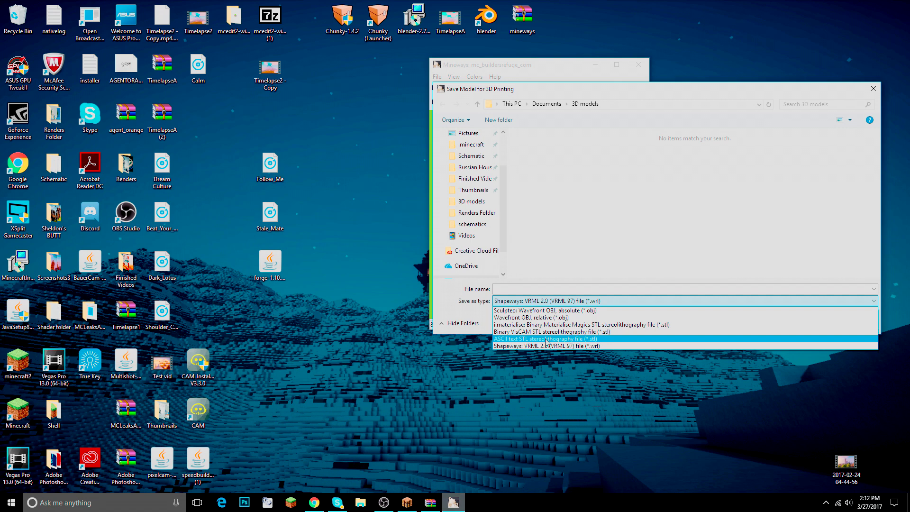
pyautogui.click(546, 347)
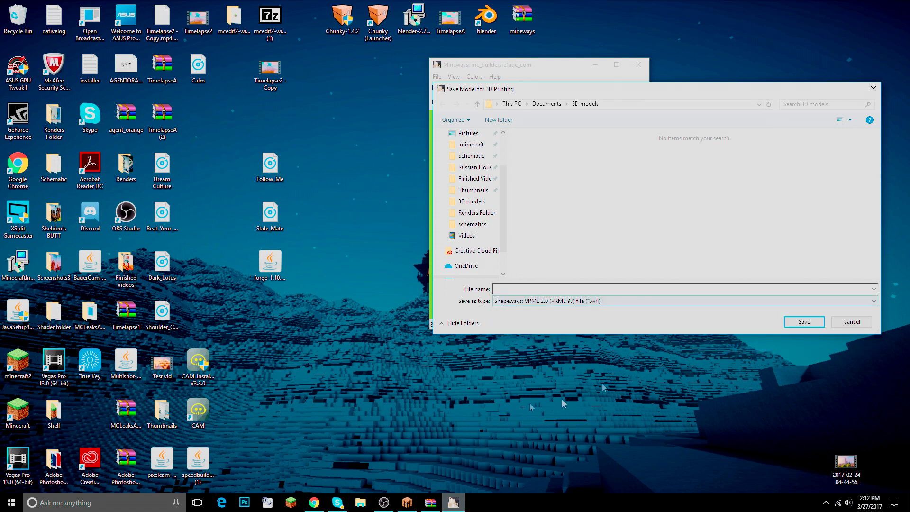
pyautogui.click(595, 289)
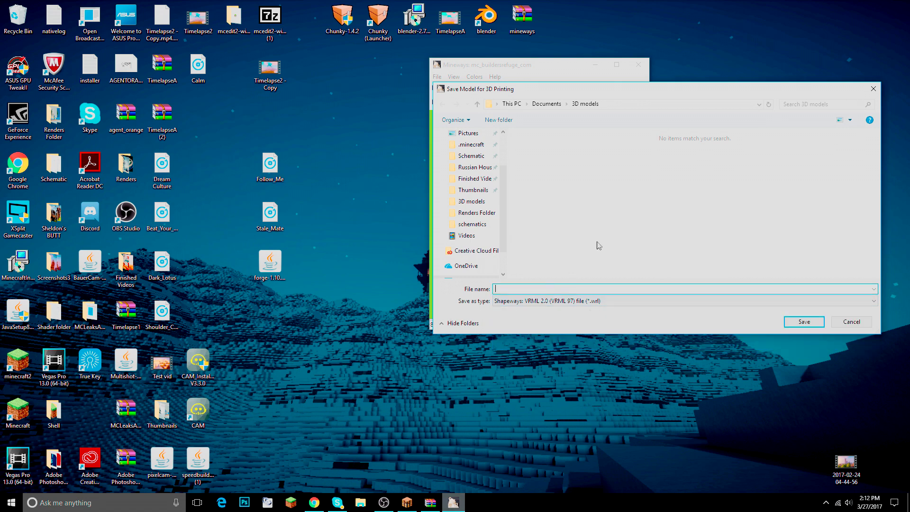
pyautogui.write('Bp')
pyautogui.click(820, 325)
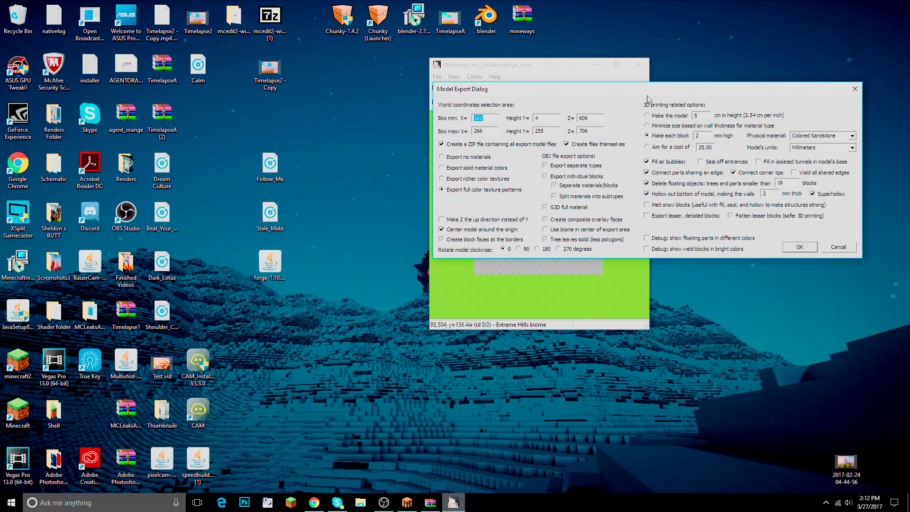
# Move the Model Export dialog aside and run the export with its current options
pyautogui.moveTo(638, 91); pyautogui.dragTo(469, 135)
pyautogui.click(323, 162)
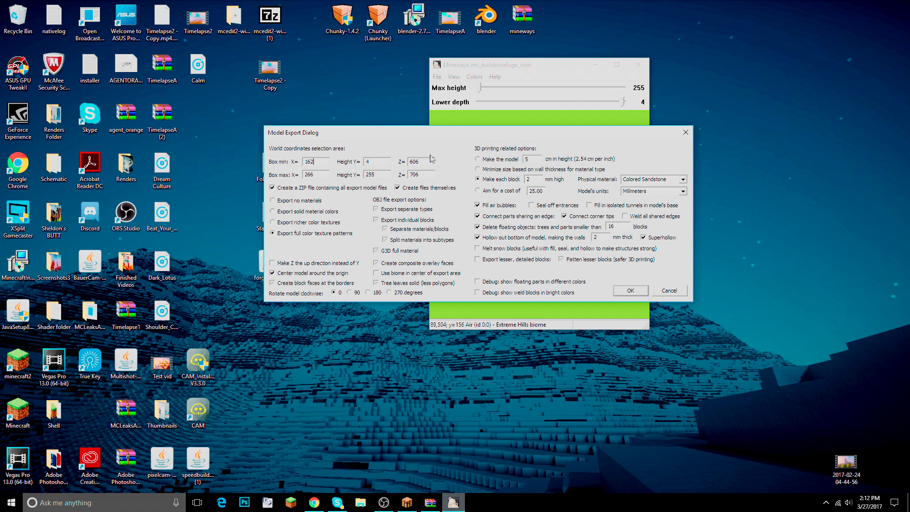
pyautogui.click(632, 291)
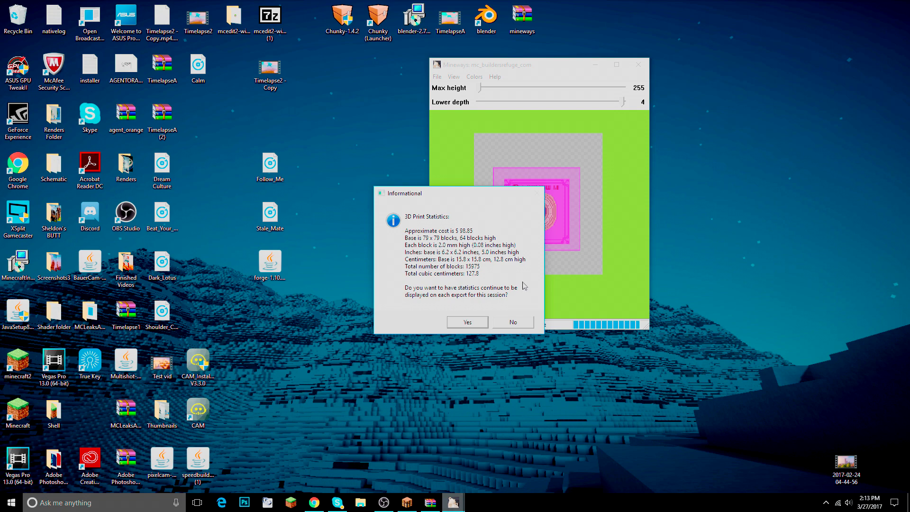
# Decline future statistics, cancel a mistaken rendering export, and restart Export for 3D Printing as Boroque
pyautogui.click(514, 326)
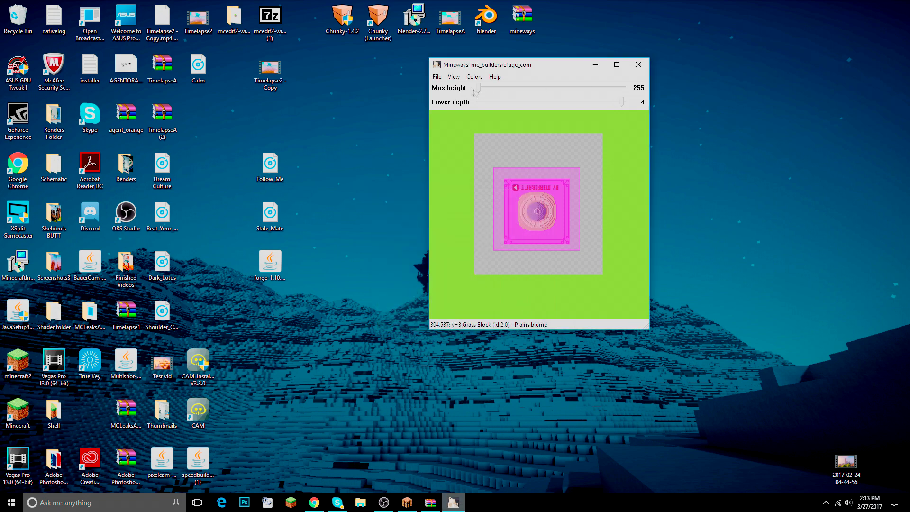
pyautogui.click(437, 77)
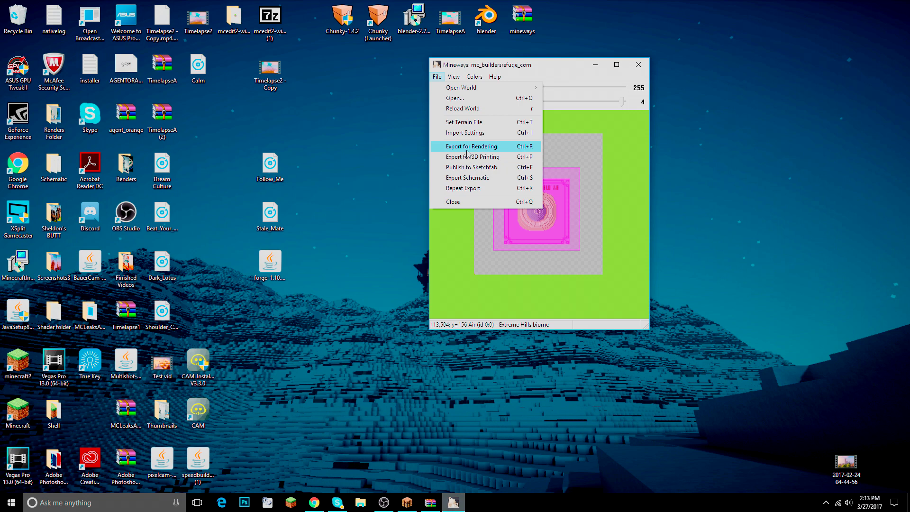
pyautogui.click(467, 148)
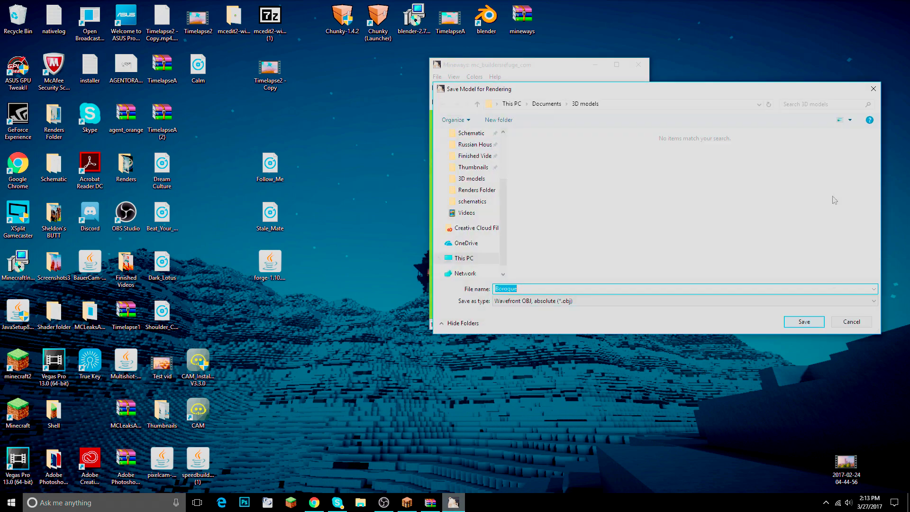
pyautogui.click(874, 89)
pyautogui.click(437, 77)
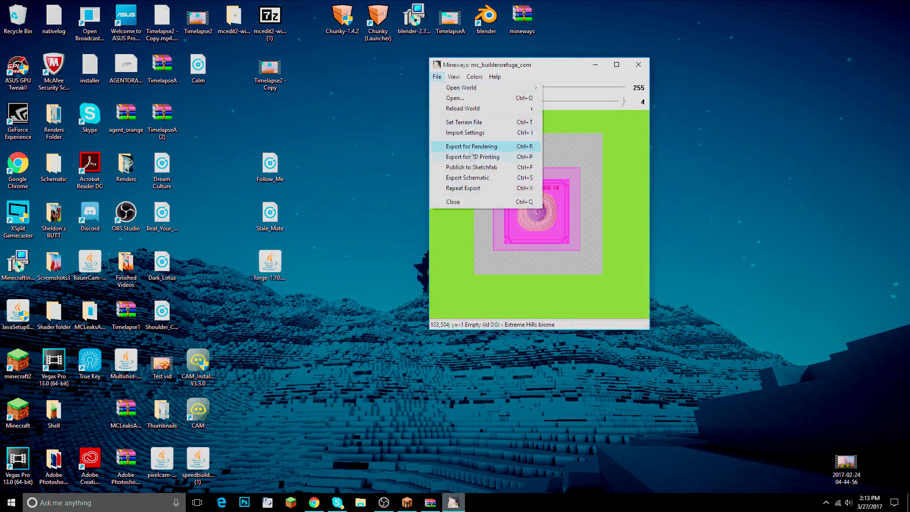
pyautogui.click(475, 157)
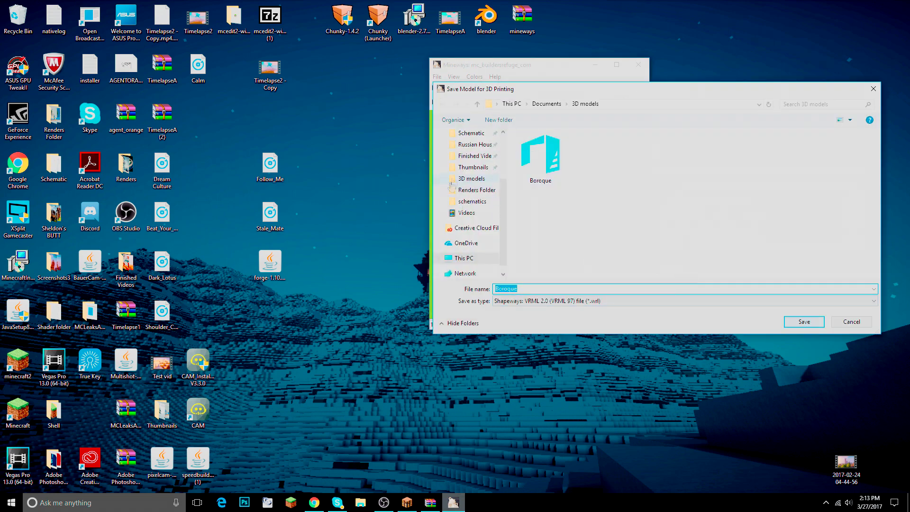
pyautogui.press('Return')
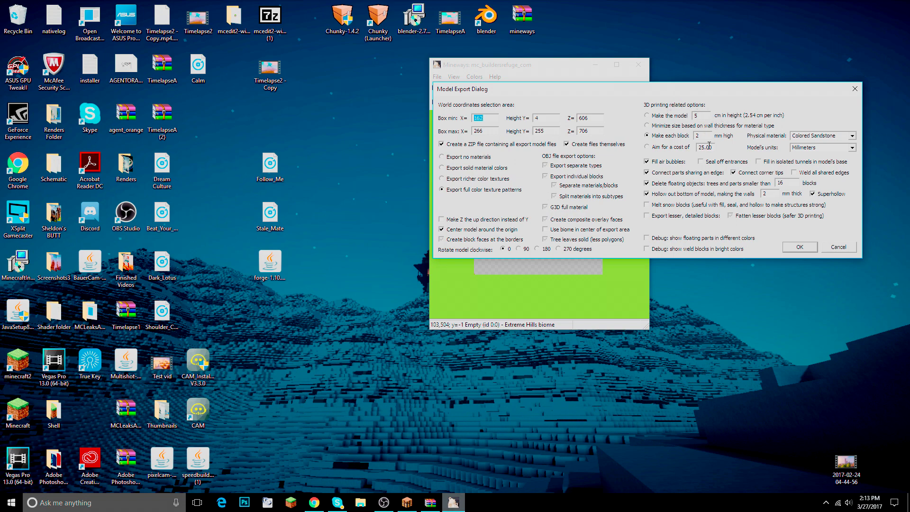
# Export the model with a target cost of $65, keeping Colored Sandstone as the physical material
pyautogui.click(648, 147)
pyautogui.moveTo(715, 148); pyautogui.dragTo(626, 145)
pyautogui.write('65')
pyautogui.click(813, 137)
pyautogui.click(843, 136)
pyautogui.click(851, 137)
pyautogui.click(852, 137)
pyautogui.click(843, 134)
pyautogui.click(800, 248)
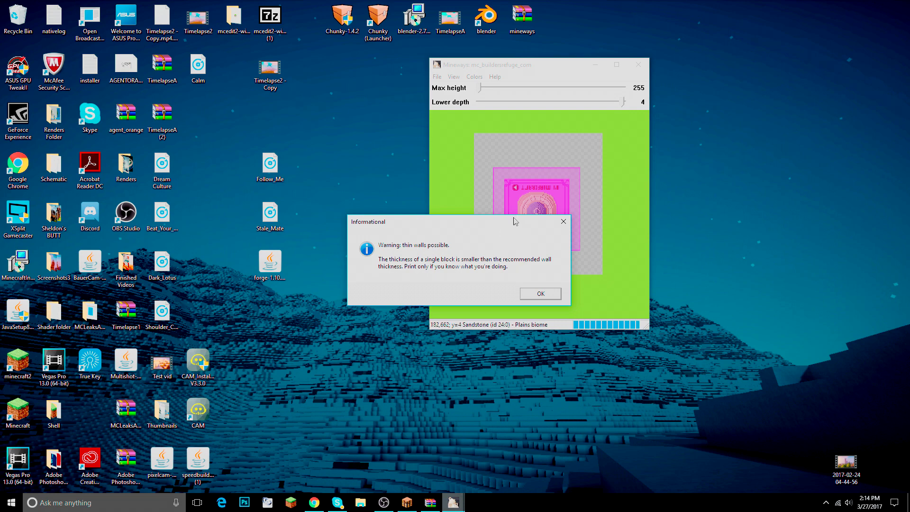
pyautogui.moveTo(518, 223); pyautogui.dragTo(526, 225)
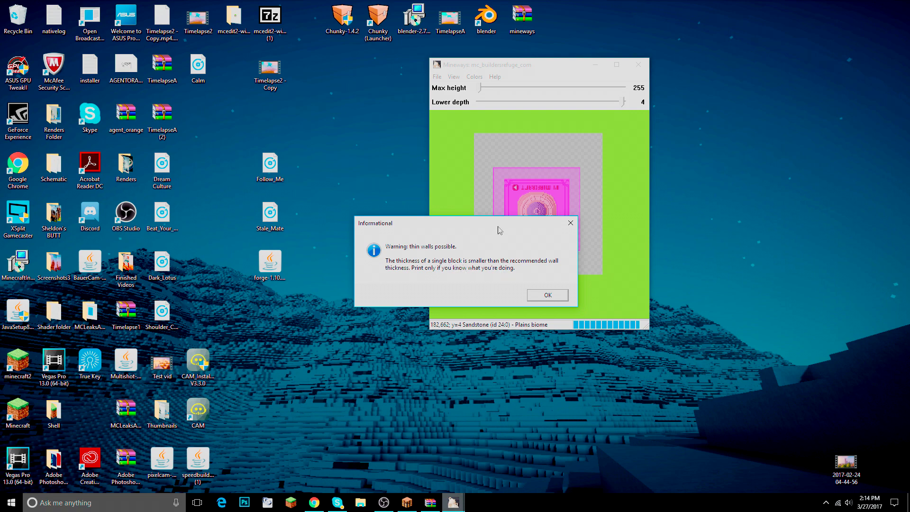
pyautogui.moveTo(498, 226); pyautogui.dragTo(605, 269)
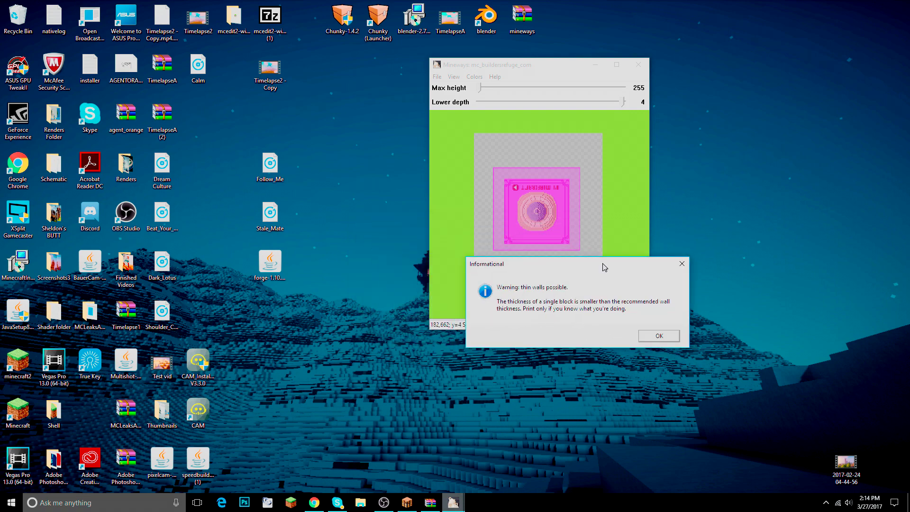
# Dismiss the thin-walls warning and switch to the Shapeways tab in Chrome
pyautogui.click(648, 337)
pyautogui.click(336, 503)
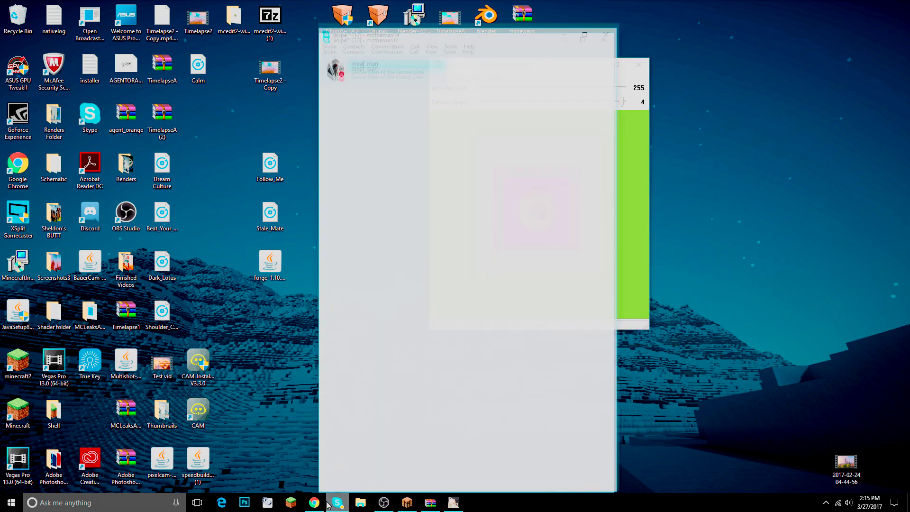
pyautogui.click(314, 502)
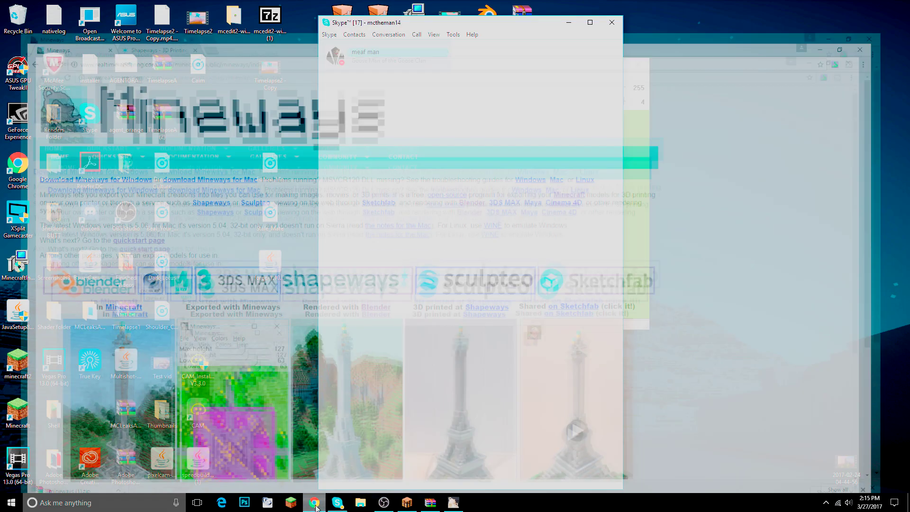
pyautogui.scroll(-3, 495, 207)
pyautogui.scroll(3, 494, 206)
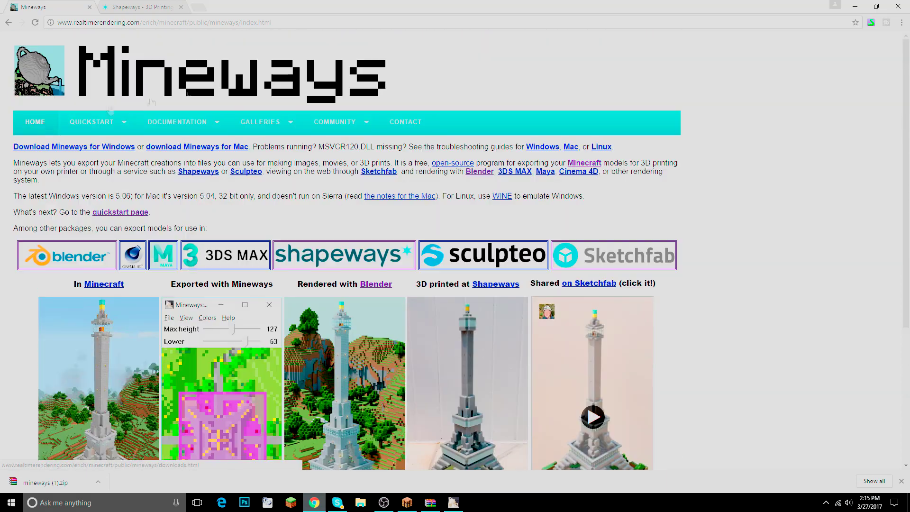
pyautogui.click(144, 7)
pyautogui.scroll(-1, 135, 171)
pyautogui.scroll(1, 135, 170)
pyautogui.click(38, 81)
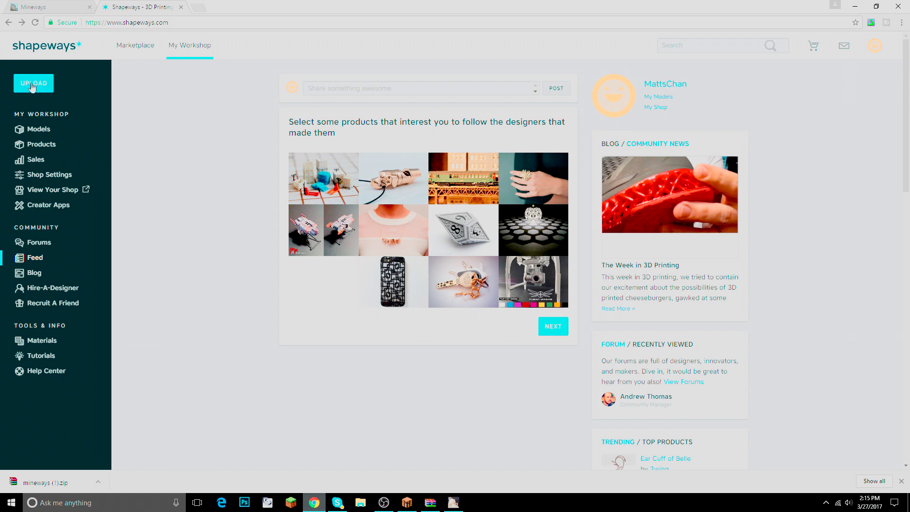
# Choose Boroque.wrl.zip from Documents > 3D models as the design to upload
pyautogui.click(32, 86)
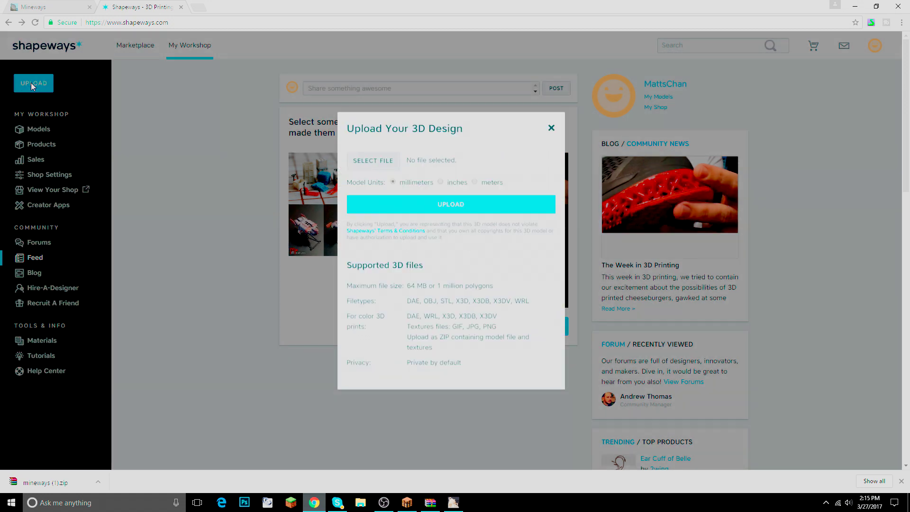
pyautogui.click(390, 161)
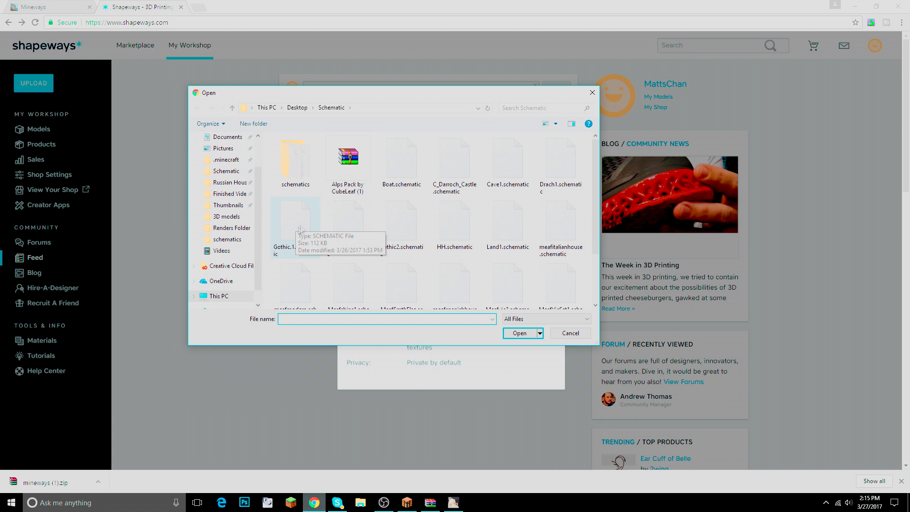
pyautogui.scroll(1, 235, 227)
pyautogui.scroll(-1, 235, 227)
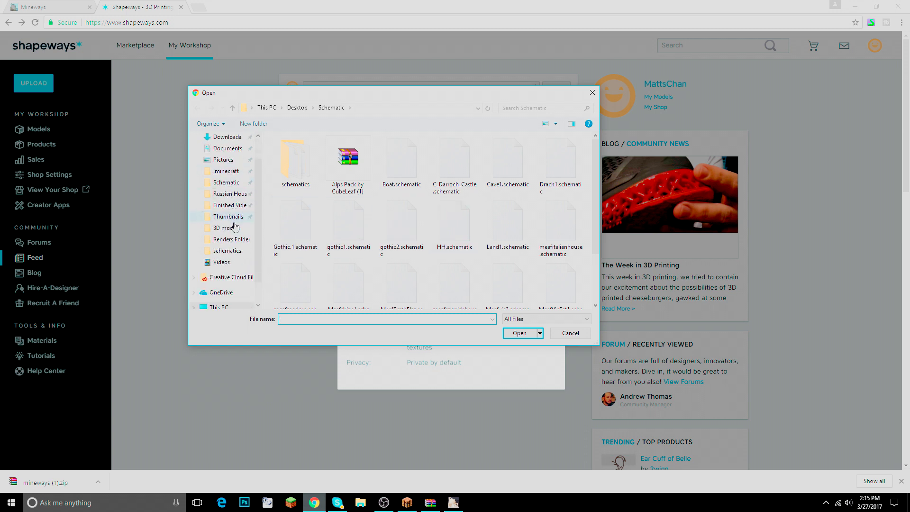
pyautogui.click(233, 228)
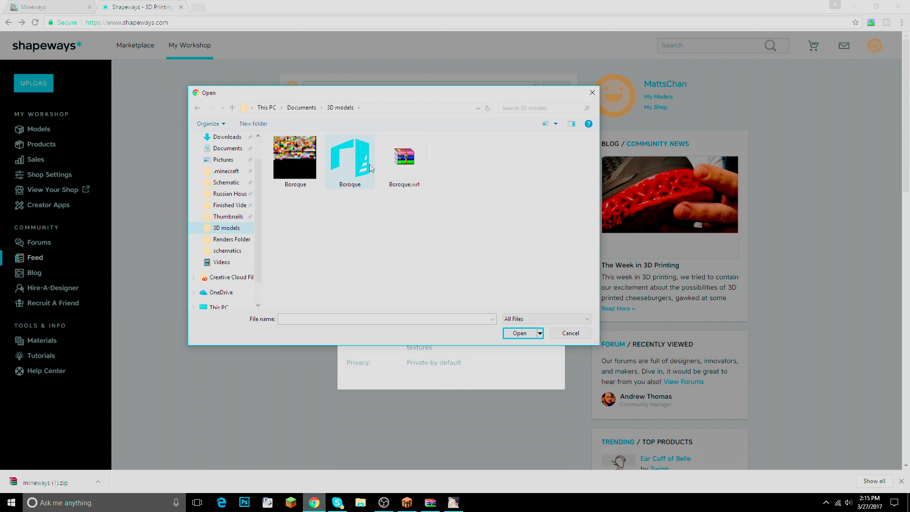
pyautogui.click(406, 159)
pyautogui.click(519, 333)
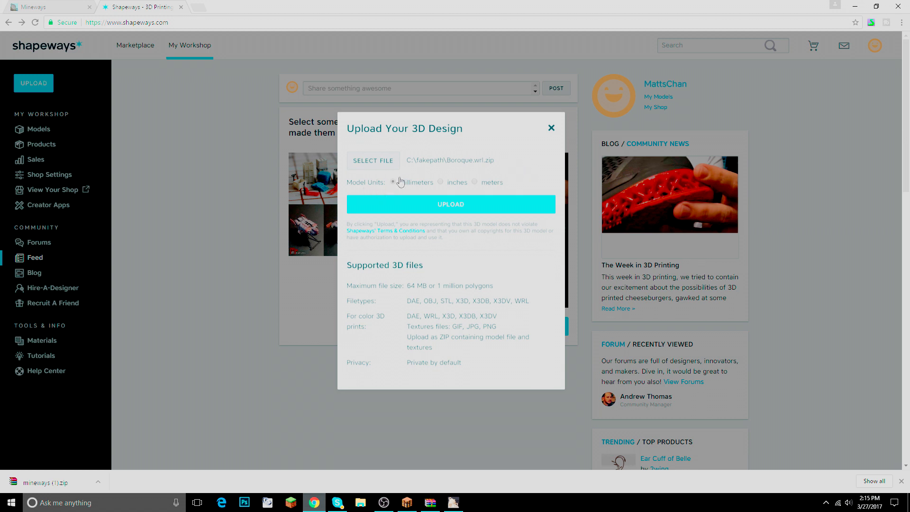
# Upload Boroque.wrl.zip and wait for its model page to appear
pyautogui.click(400, 208)
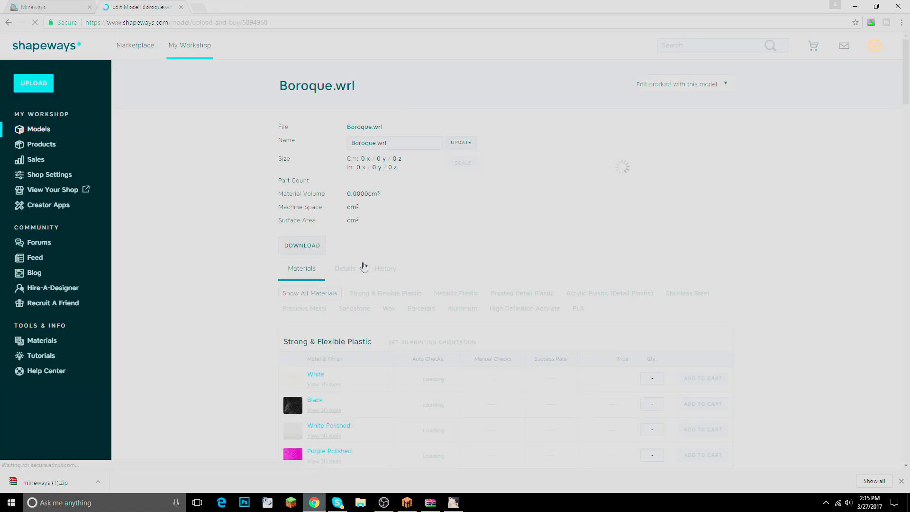
pyautogui.scroll(-3, 474, 162)
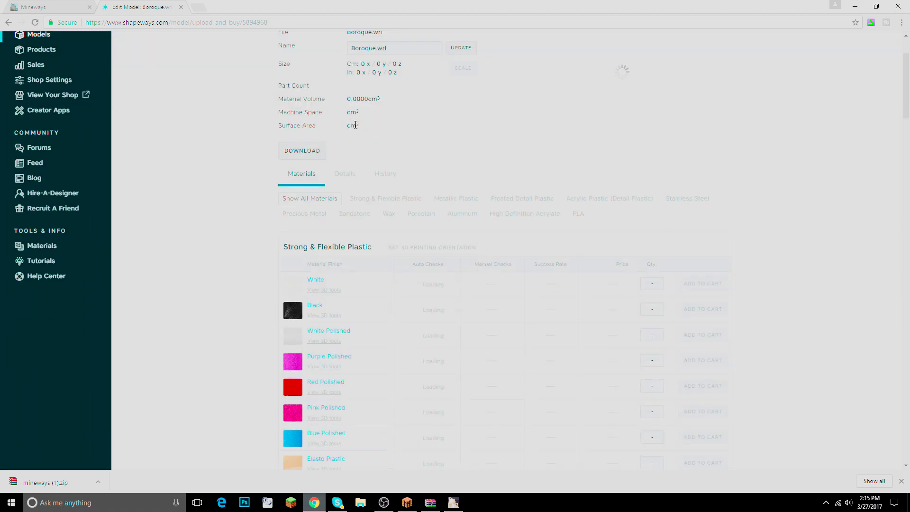
pyautogui.scroll(3, 510, 164)
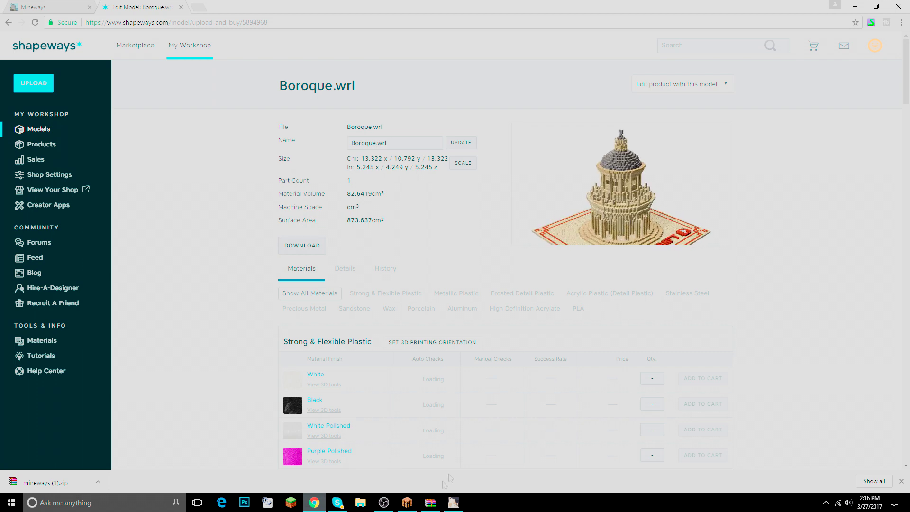
# Load the Boroque world in Minecraft
pyautogui.click(407, 503)
pyautogui.click(246, 111)
pyautogui.click(357, 413)
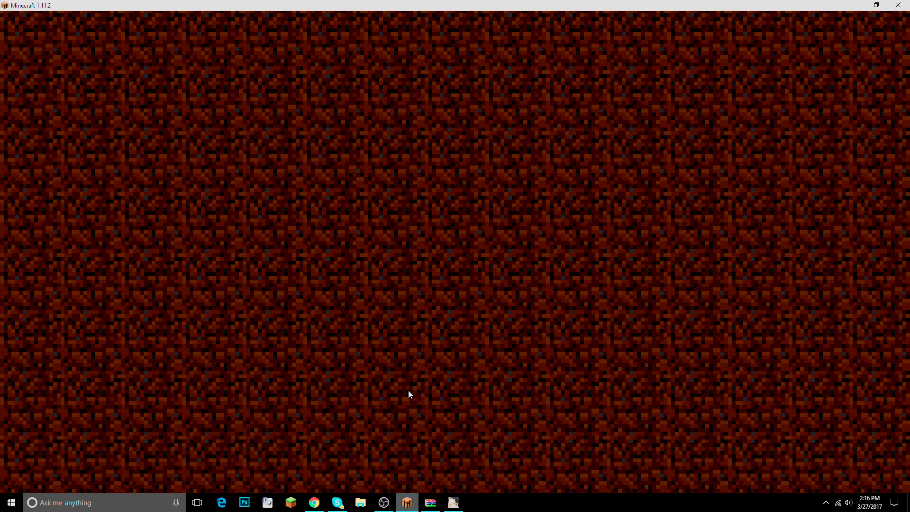
# Fly toward and walk into the domed tower, then return to the Shapeways page
pyautogui.press('w')
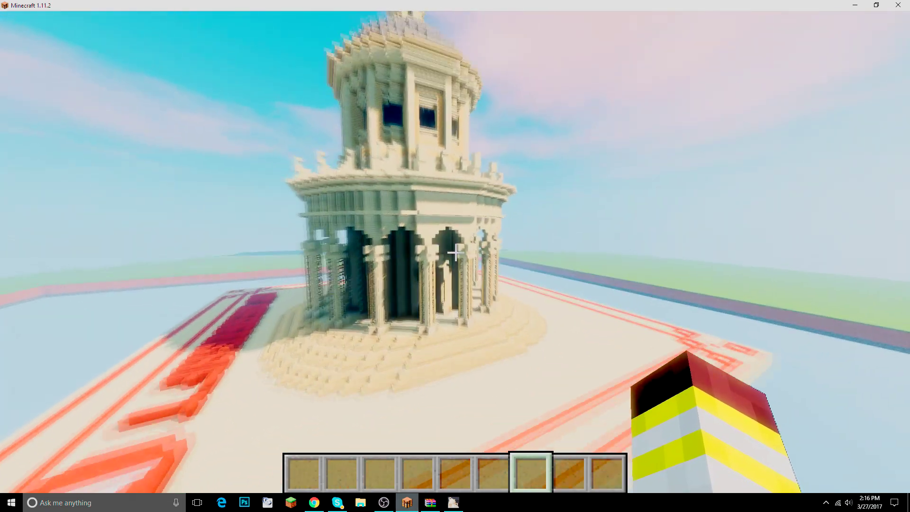
pyautogui.press('s')
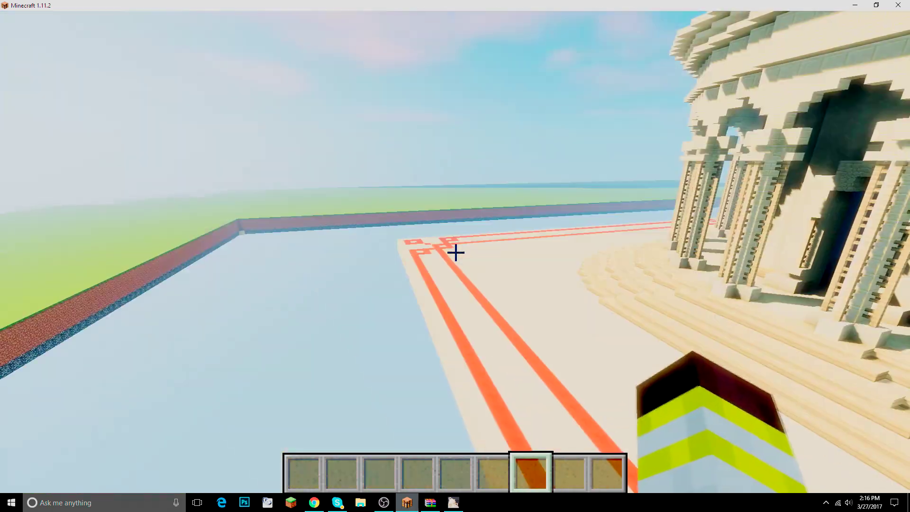
pyautogui.press('s')
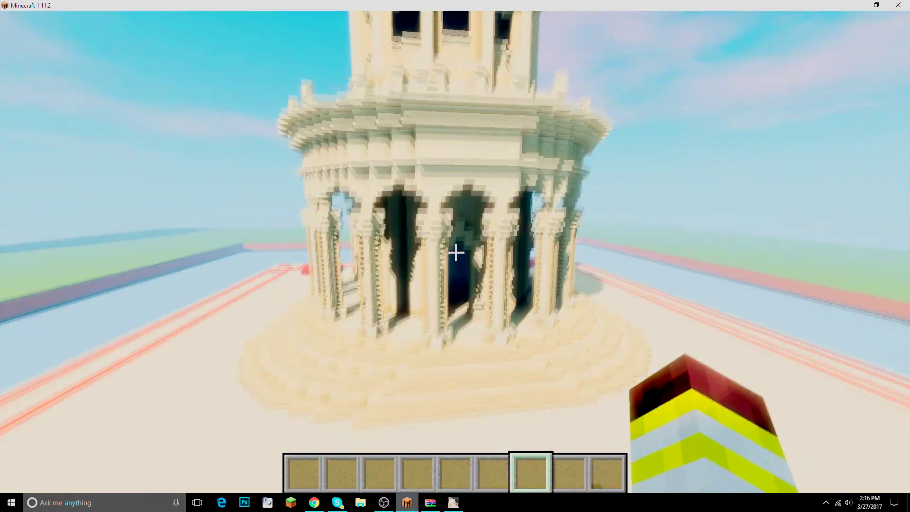
pyautogui.press('w')
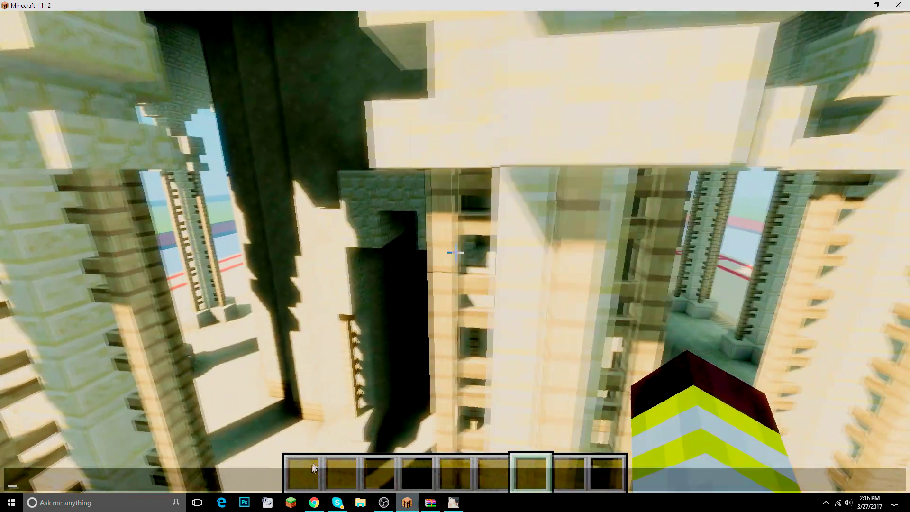
pyautogui.press('t')
pyautogui.click(313, 502)
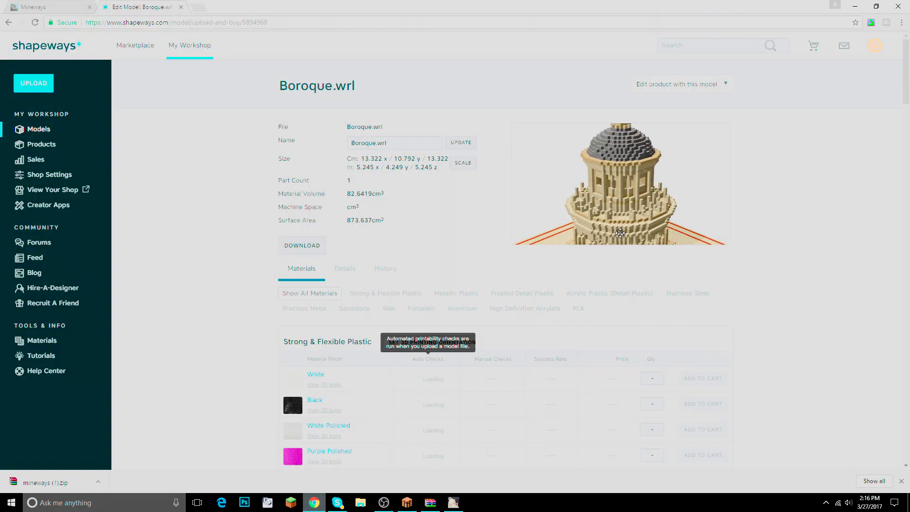
# Rotate the Boroque.wrl preview to view its top and dome side, then open the Mineways homepage
pyautogui.moveTo(628, 201); pyautogui.dragTo(612, 214)
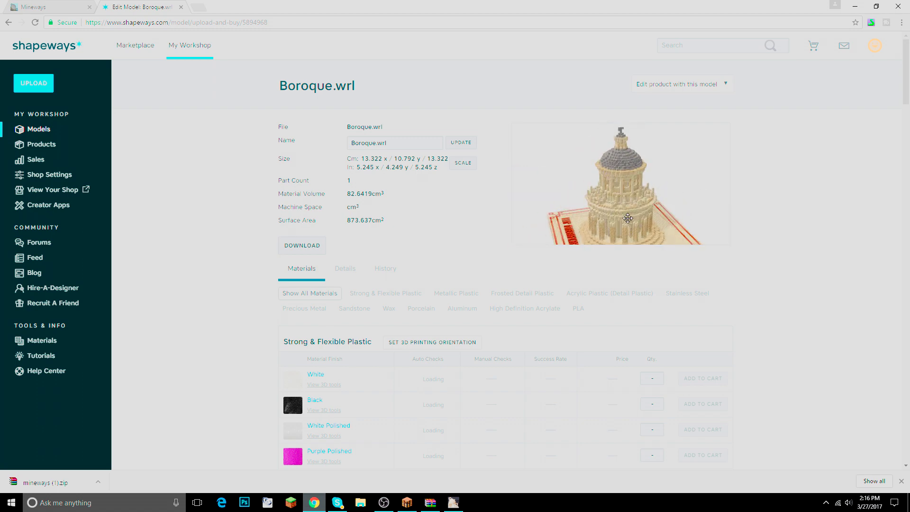
pyautogui.moveTo(632, 143); pyautogui.dragTo(548, 167)
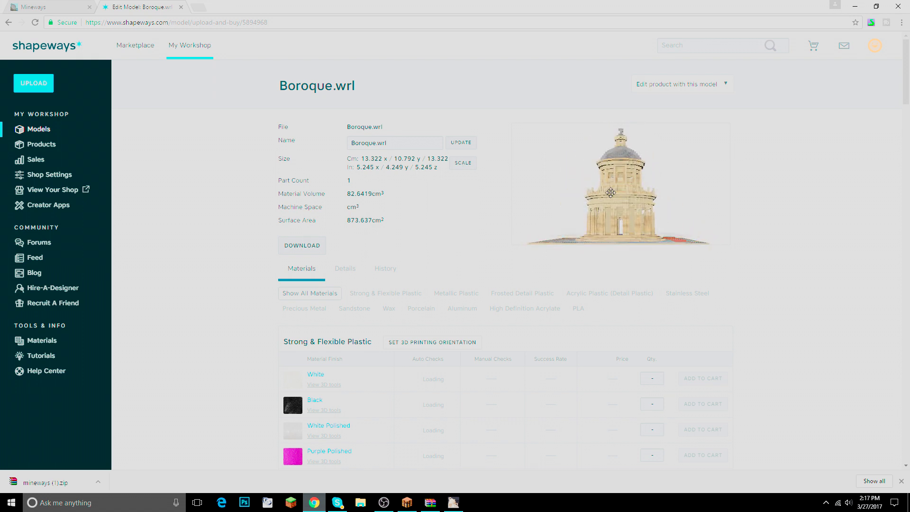
pyautogui.click(407, 502)
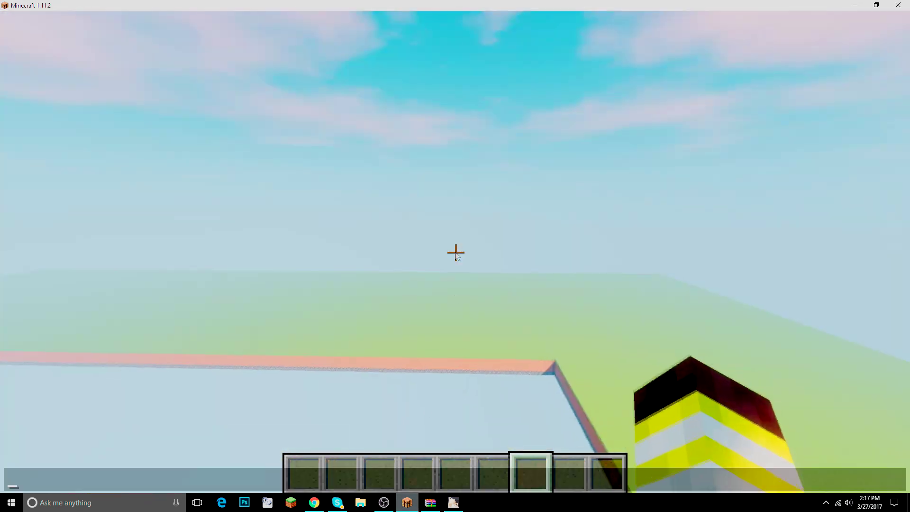
pyautogui.press('t')
pyautogui.click(314, 502)
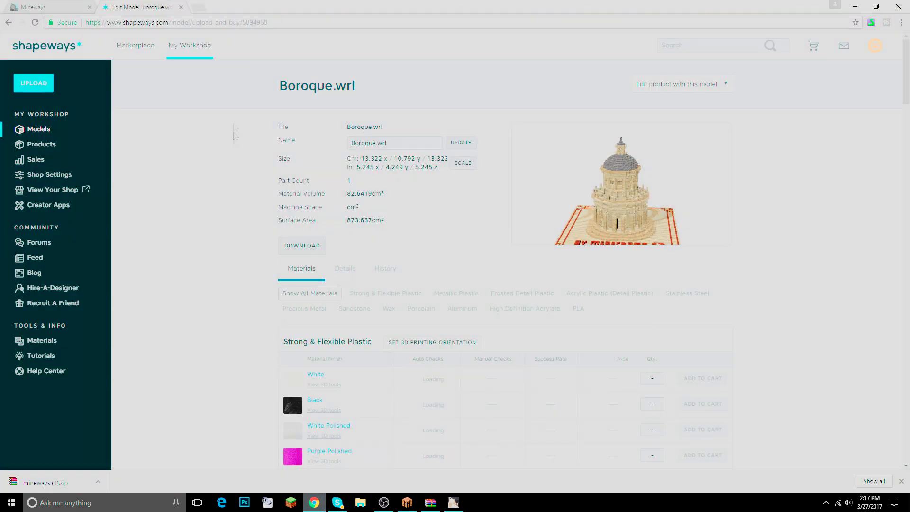
pyautogui.click(53, 6)
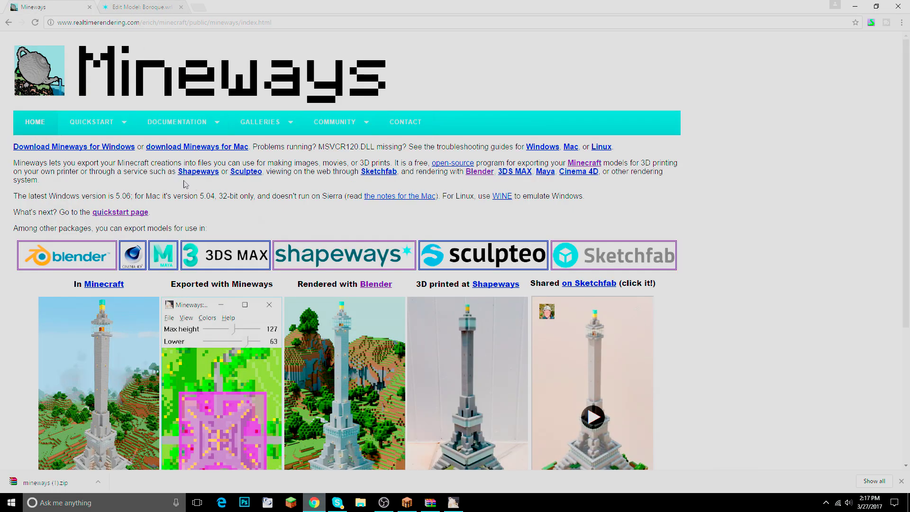
# Open the Mineways Documentation page and scroll down to the Block Types Supported table
pyautogui.scroll(-3, 377, 183)
pyautogui.scroll(3, 377, 183)
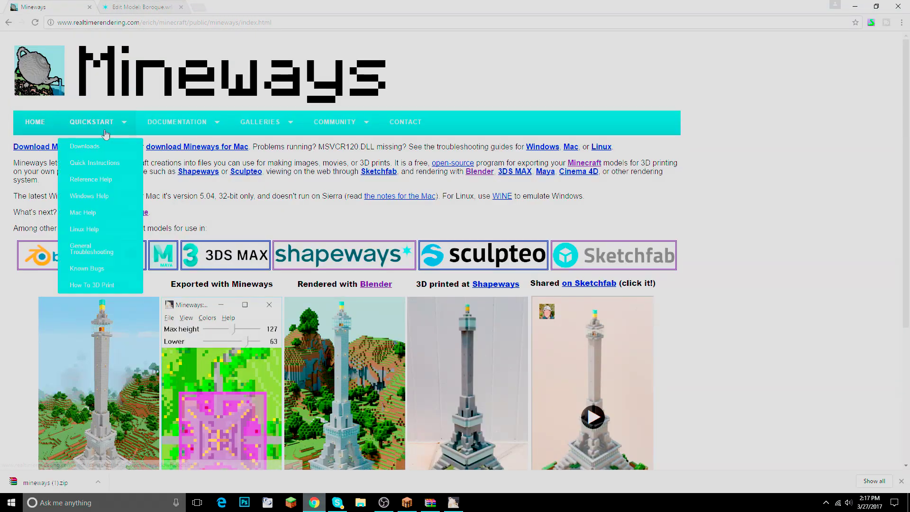
pyautogui.click(154, 124)
pyautogui.scroll(-20, 357, 183)
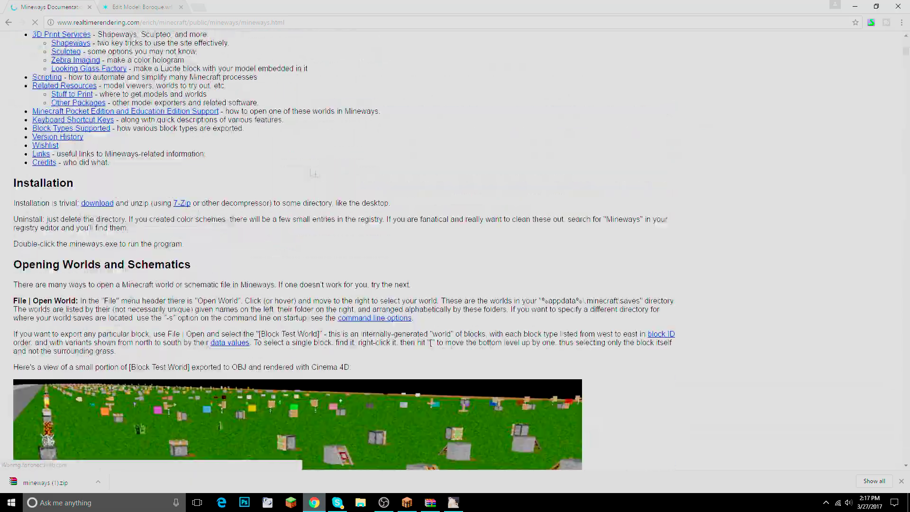
pyautogui.scroll(-15, 357, 184)
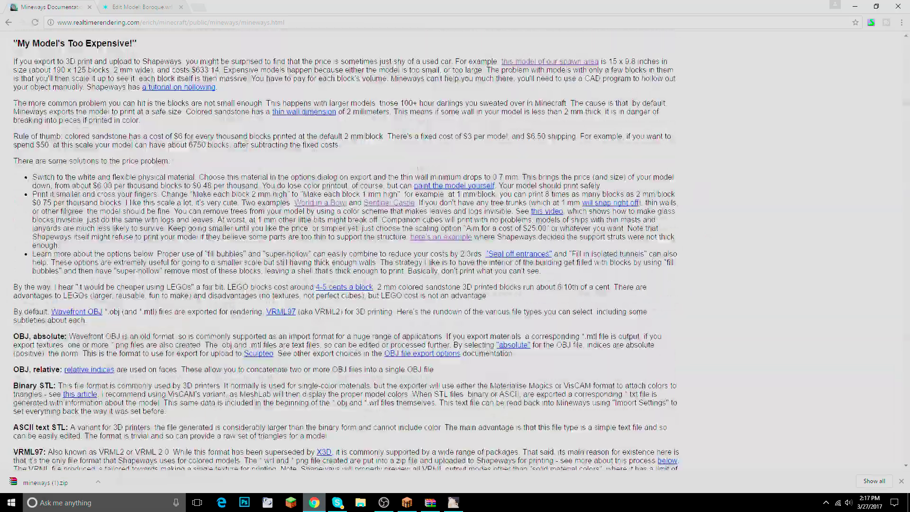
pyautogui.scroll(-20, 824, 149)
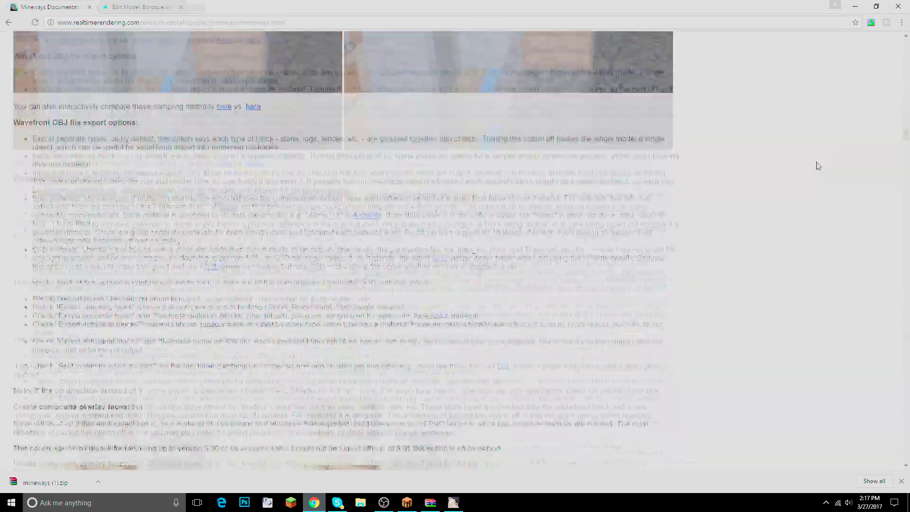
pyautogui.scroll(-20, 814, 175)
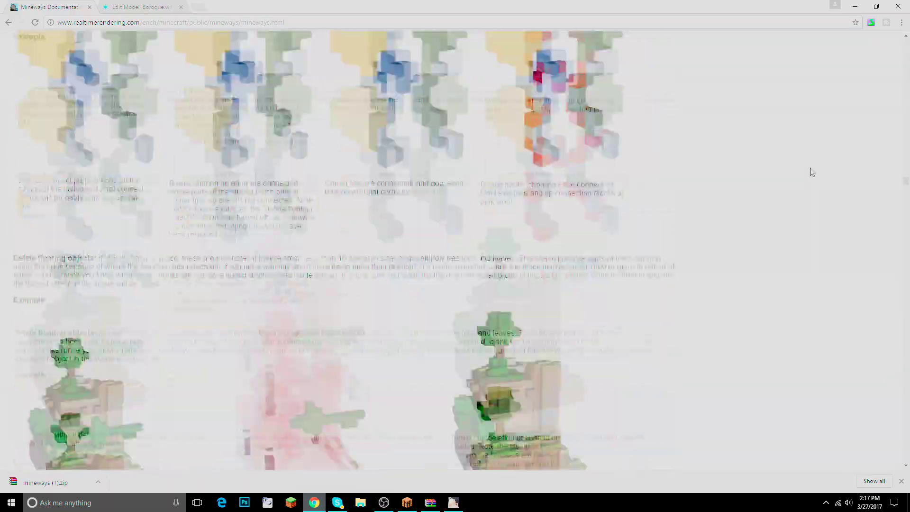
pyautogui.scroll(-20, 811, 173)
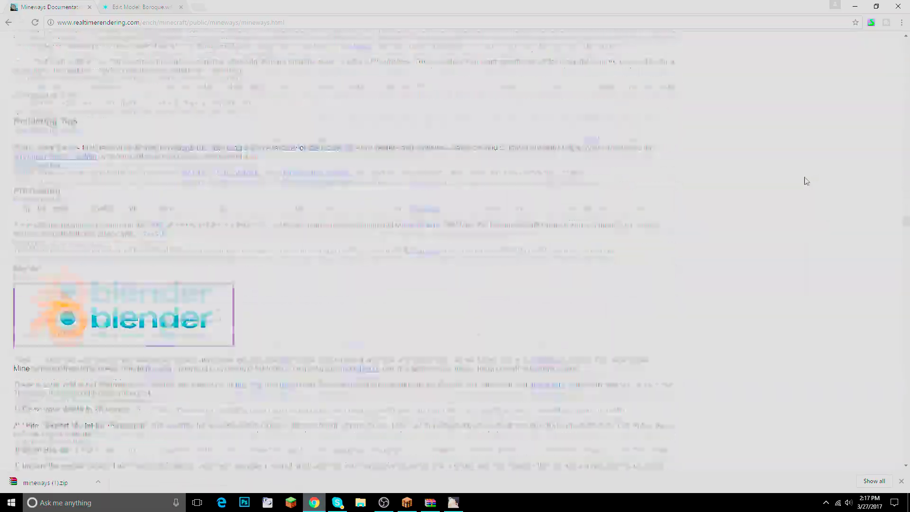
pyautogui.scroll(-20, 808, 176)
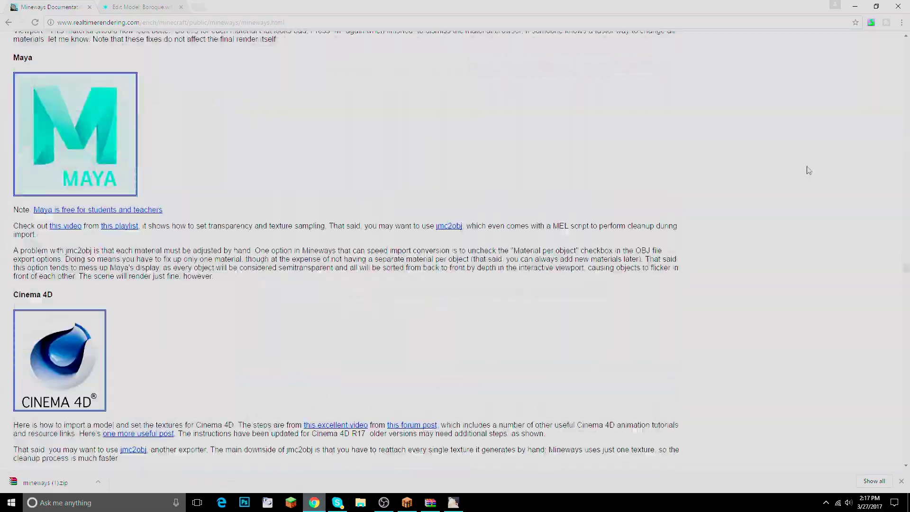
pyautogui.scroll(-20, 810, 166)
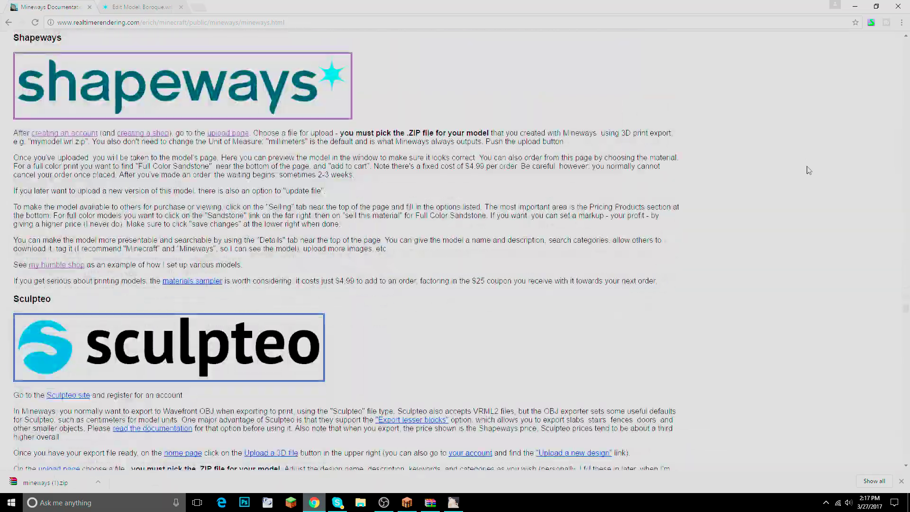
pyautogui.scroll(-20, 810, 159)
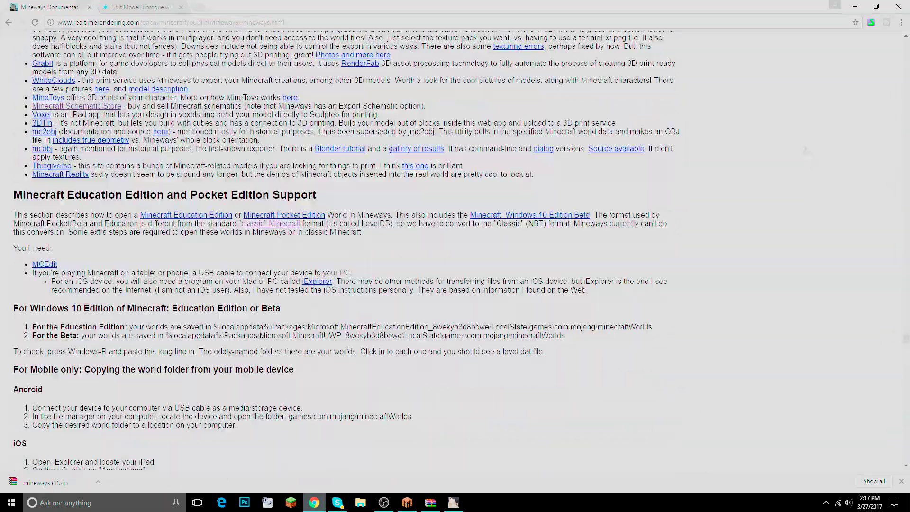
pyautogui.scroll(-15, 696, 163)
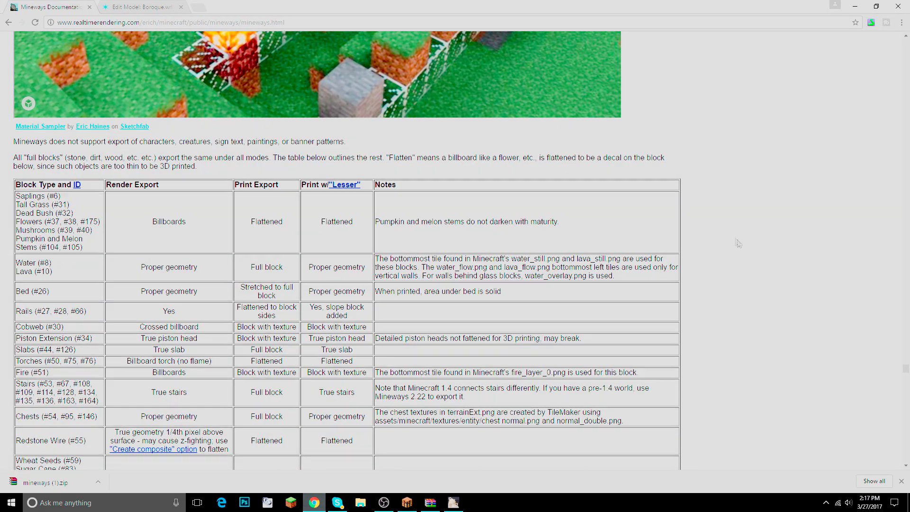
# Review the block types table, then return to the Boroque.wrl page and spin its preview
pyautogui.scroll(5, 678, 201)
pyautogui.scroll(-3, 677, 232)
pyautogui.scroll(6, 652, 200)
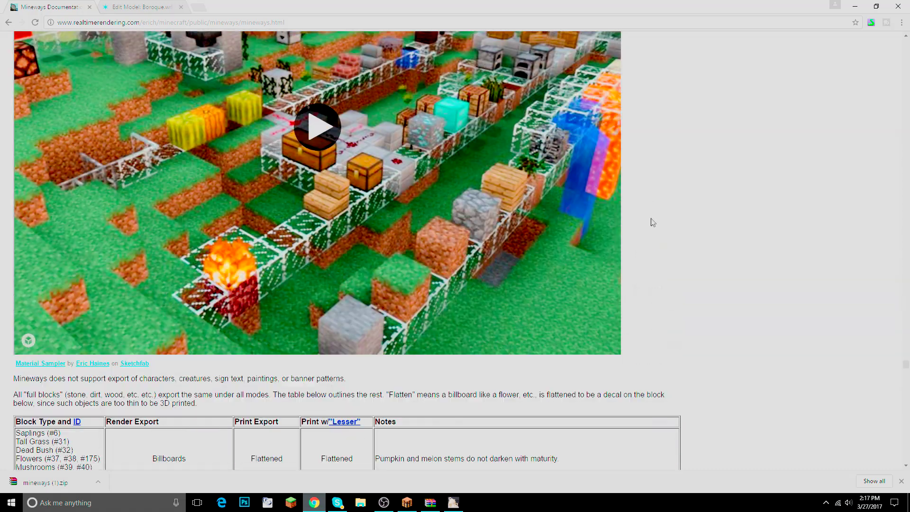
pyautogui.scroll(-5, 652, 201)
pyautogui.scroll(-4, 346, 252)
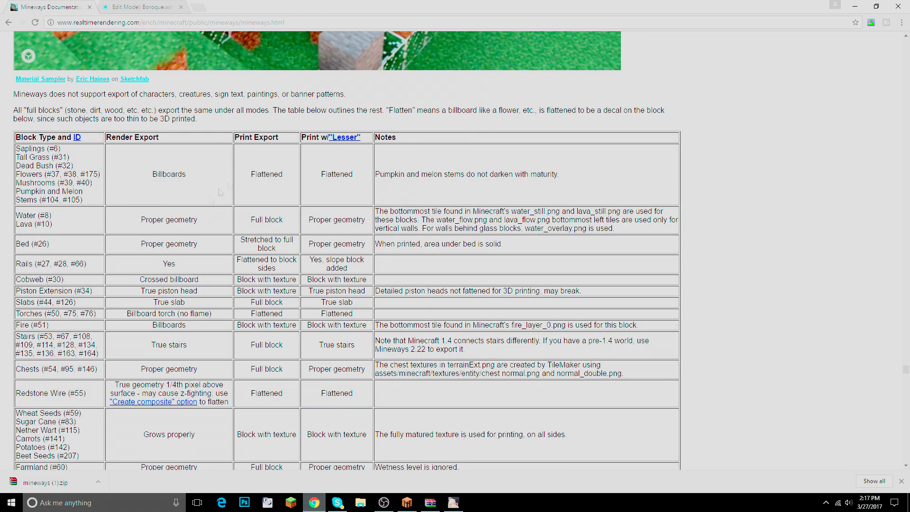
pyautogui.scroll(-4, 250, 321)
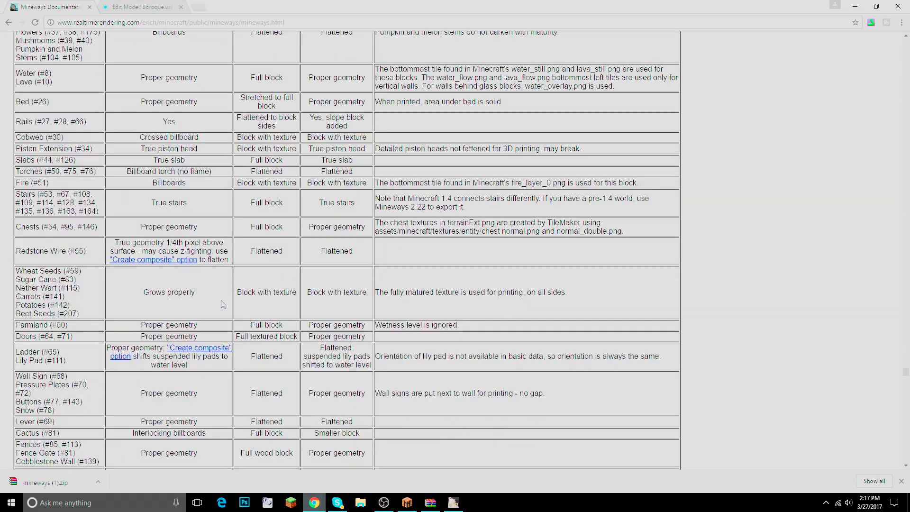
pyautogui.scroll(-2, 223, 304)
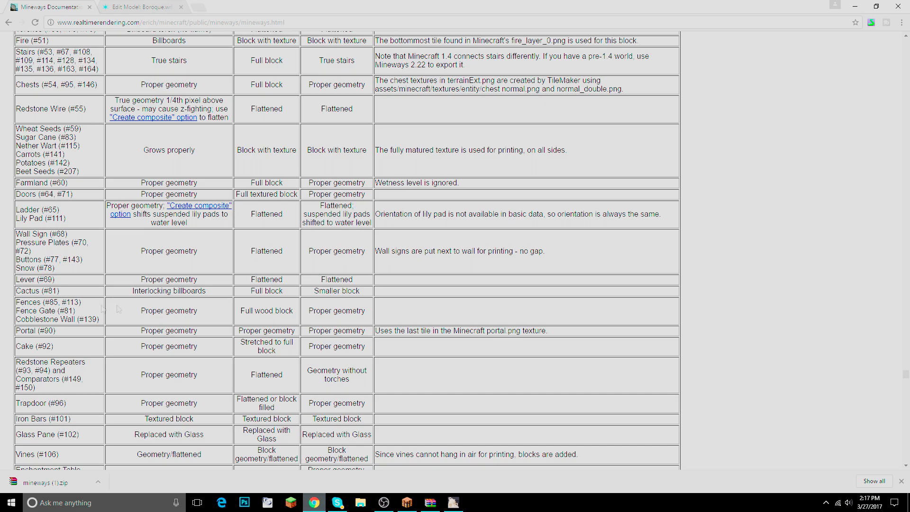
pyautogui.scroll(-7, 241, 324)
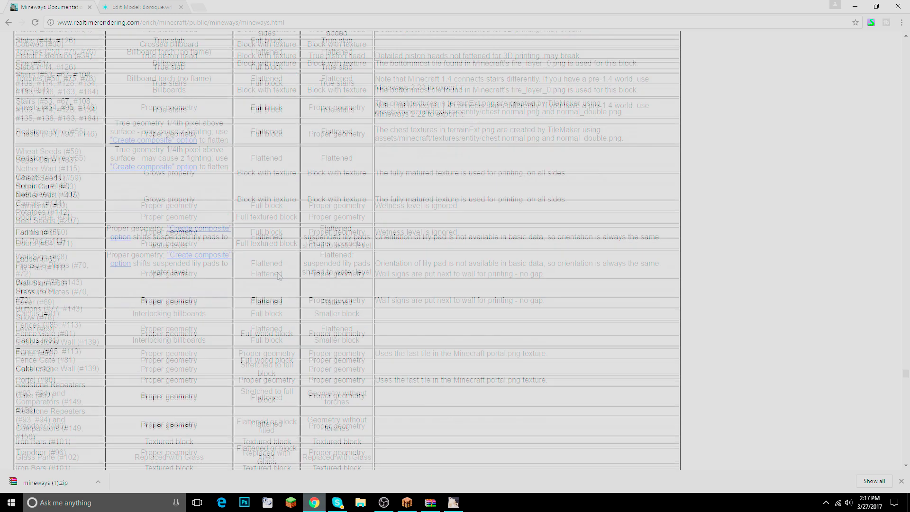
pyautogui.scroll(15, 219, 259)
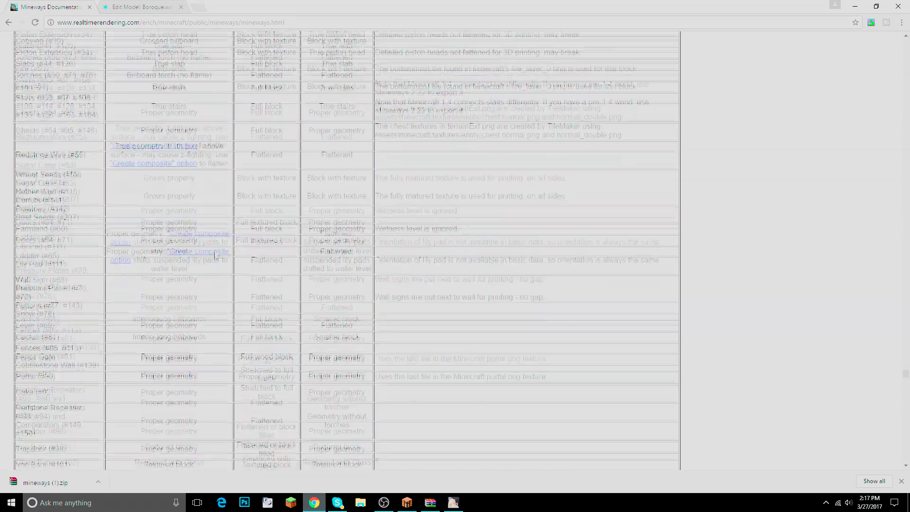
pyautogui.scroll(6, 383, 261)
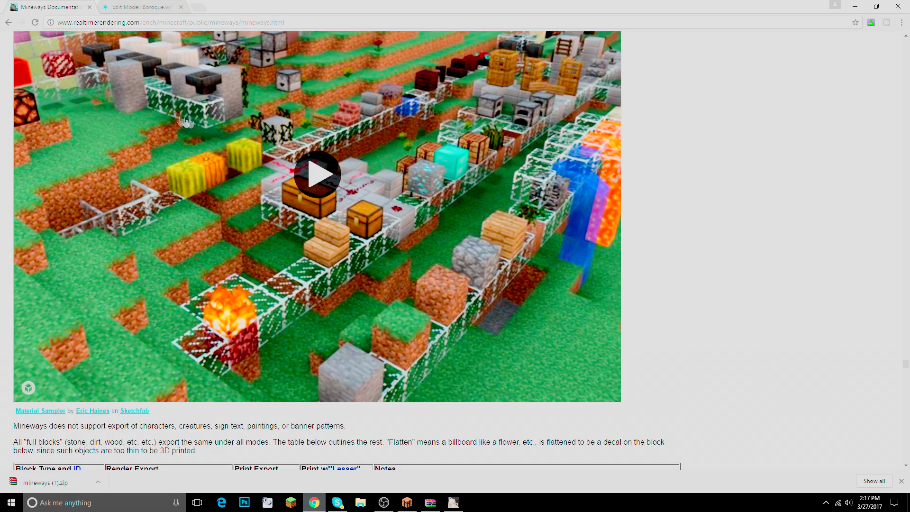
pyautogui.click(137, 7)
pyautogui.moveTo(663, 227); pyautogui.dragTo(592, 218)
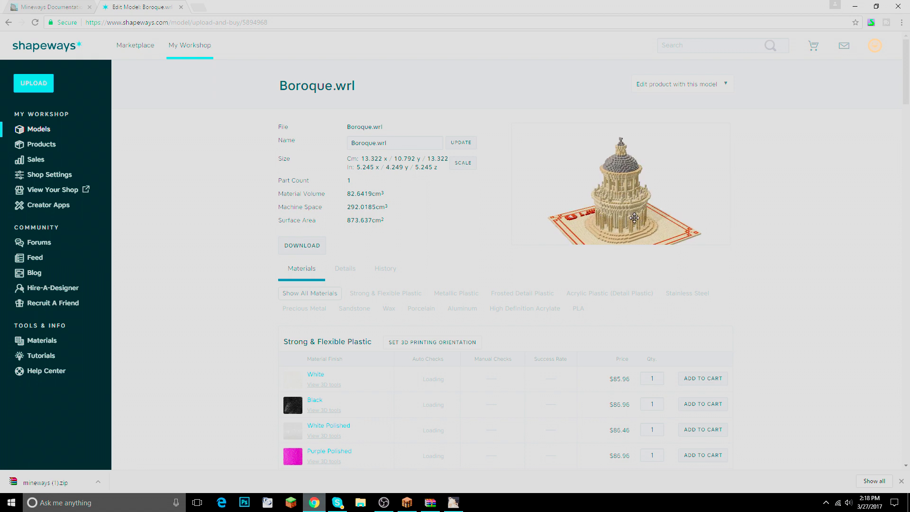
# Scroll through the Boroque.wrl materials list and their prices
pyautogui.scroll(-3, 613, 341)
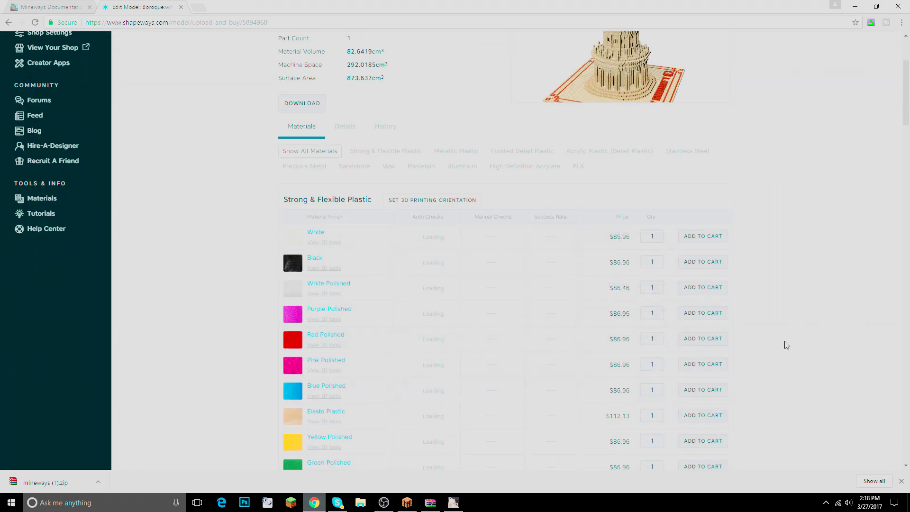
pyautogui.scroll(-7, 328, 246)
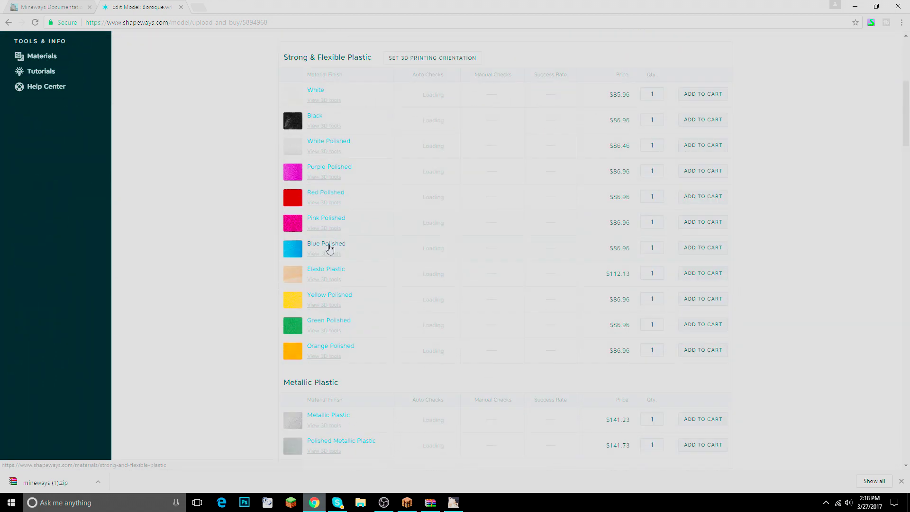
pyautogui.scroll(5, 327, 256)
pyautogui.scroll(5, 328, 256)
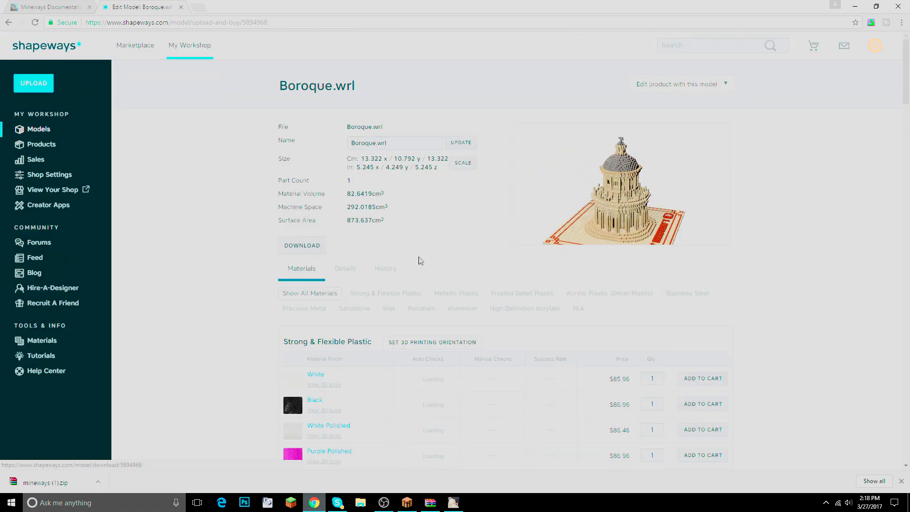
pyautogui.scroll(-9, 315, 309)
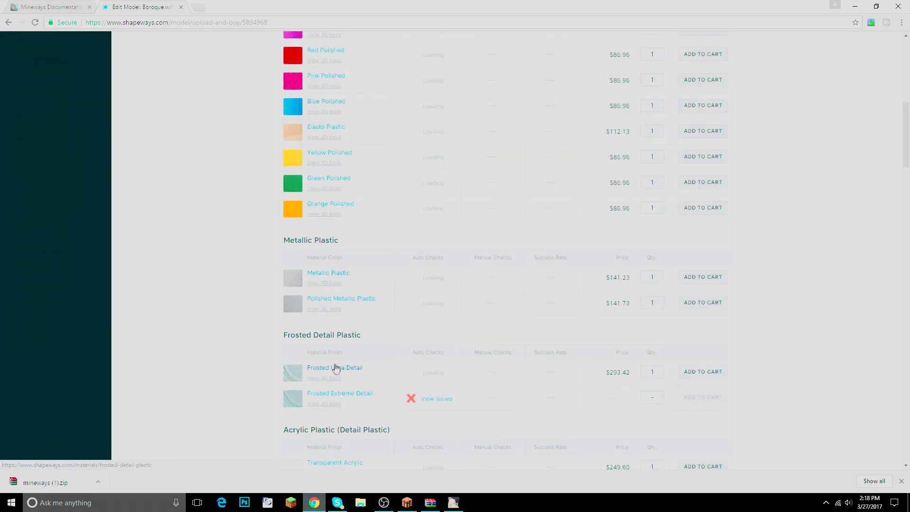
pyautogui.scroll(-1, 349, 324)
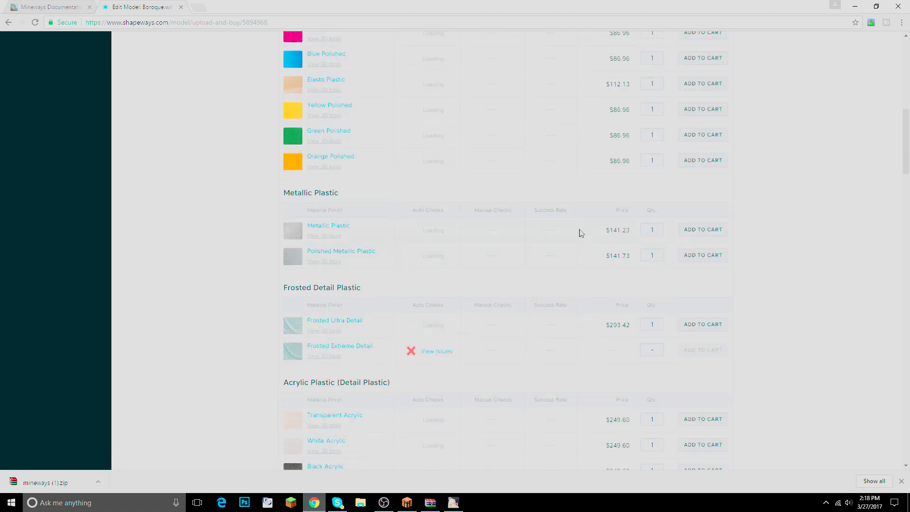
pyautogui.scroll(-8, 617, 228)
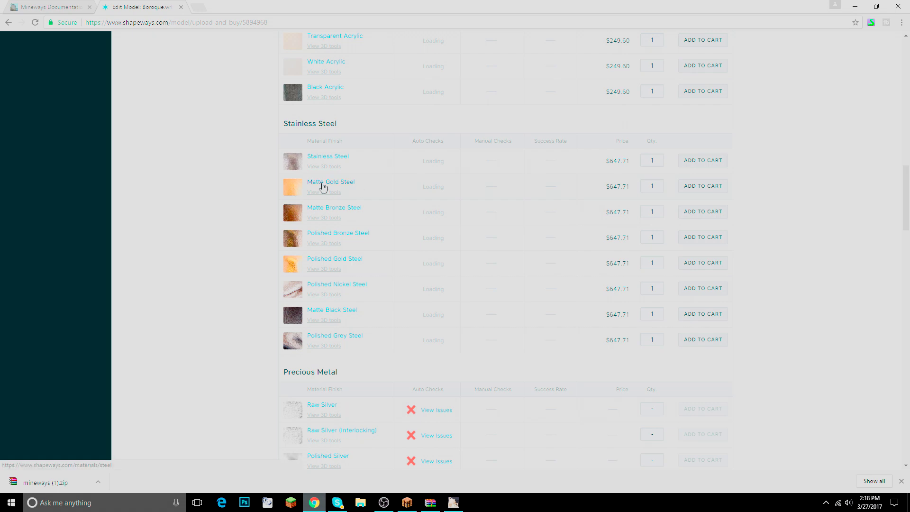
pyautogui.scroll(-15, 612, 190)
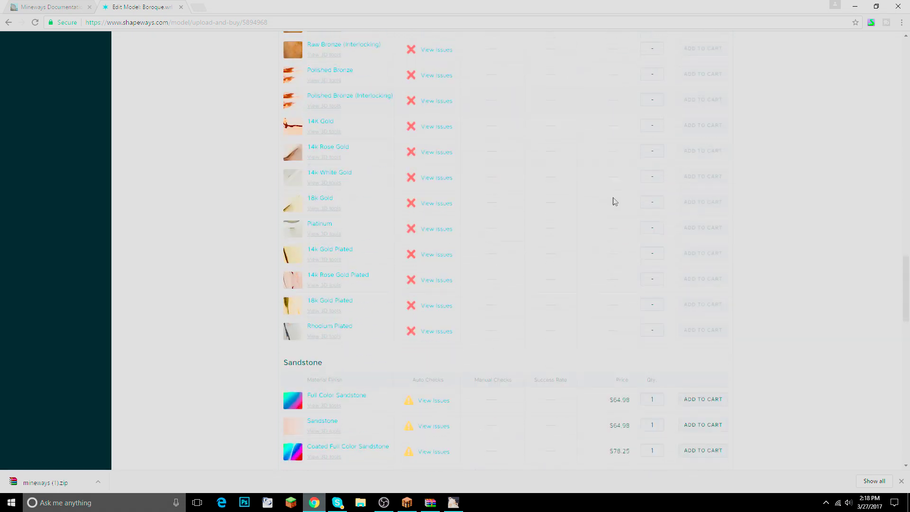
pyautogui.scroll(5, 636, 270)
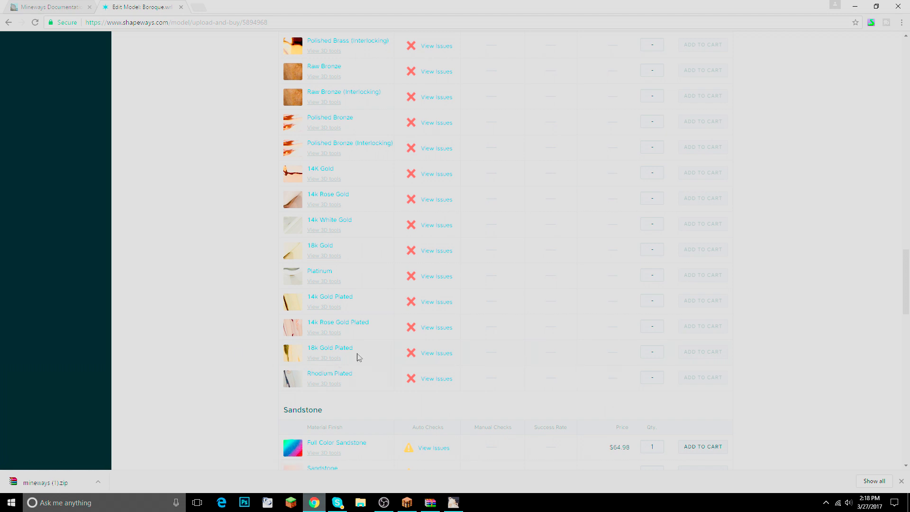
pyautogui.scroll(4, 356, 355)
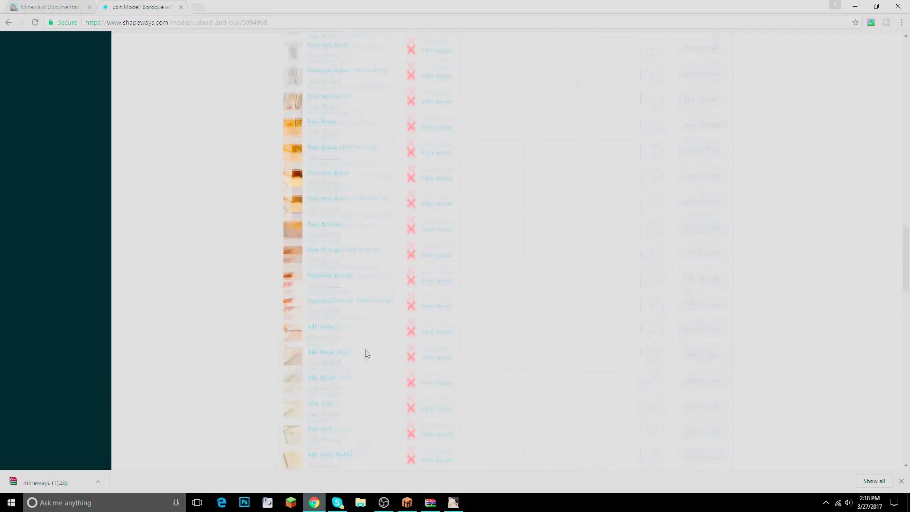
pyautogui.scroll(15, 803, 194)
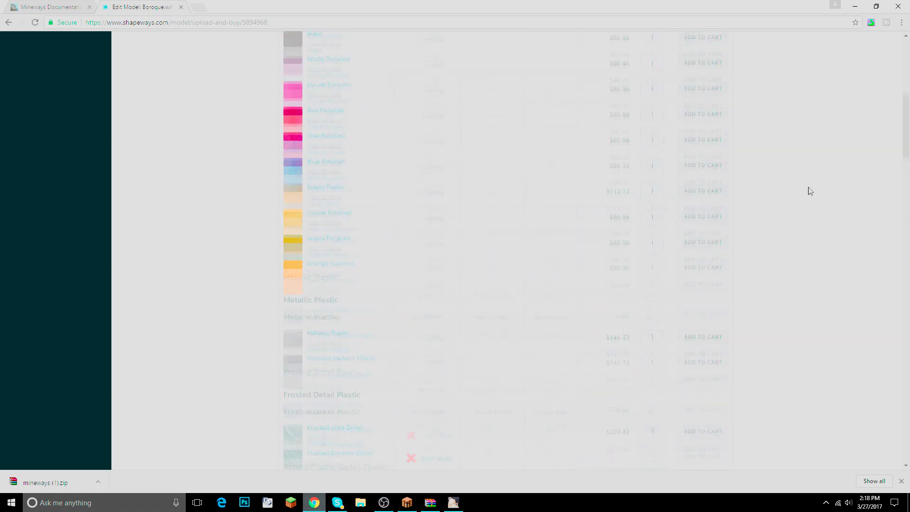
pyautogui.scroll(-5, 808, 195)
pyautogui.scroll(-2, 811, 198)
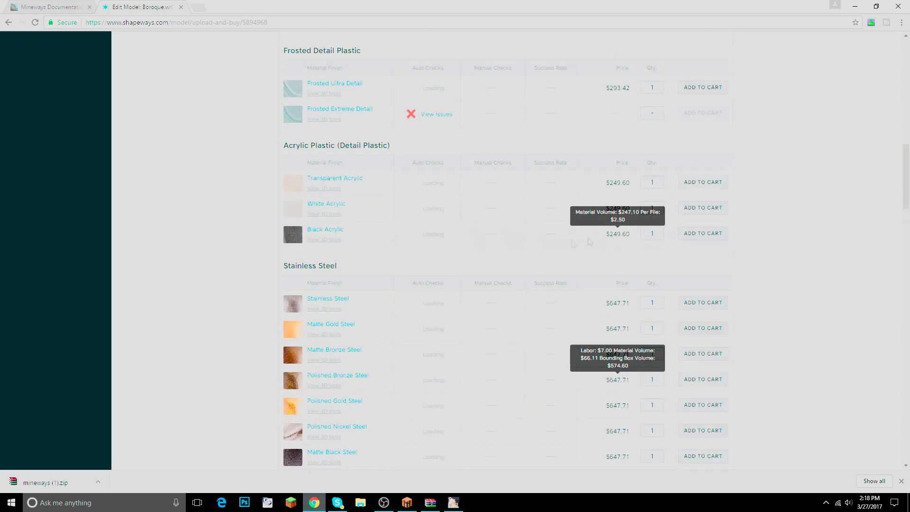
pyautogui.scroll(10, 907, 258)
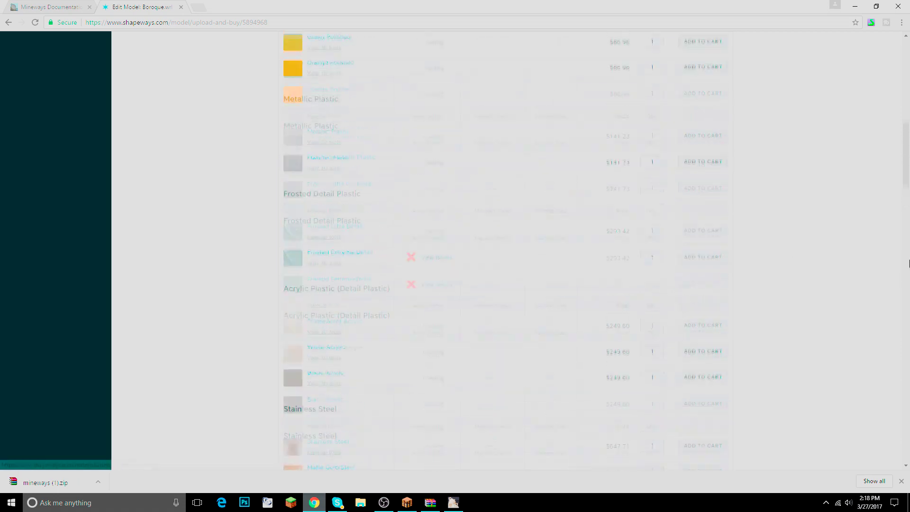
pyautogui.scroll(-5, 611, 307)
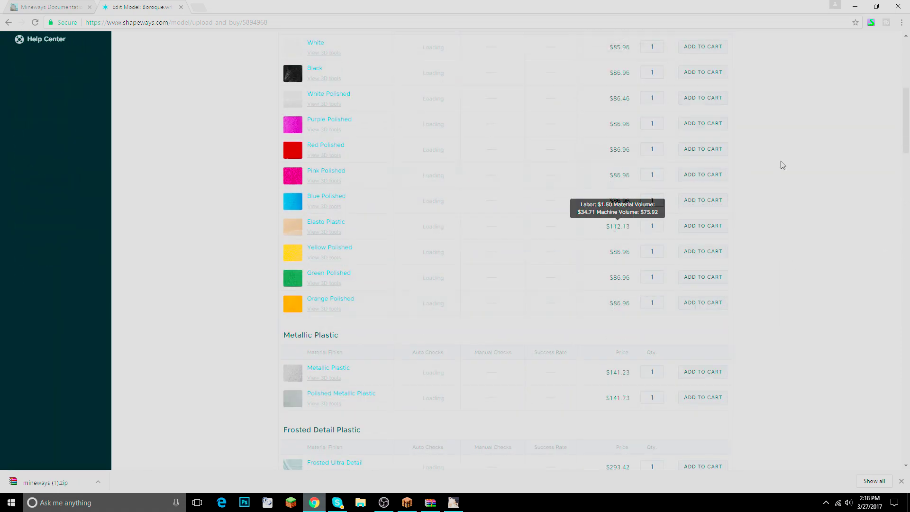
# Move down the list to the Full Color Sandstone option priced at $64.98
pyautogui.moveTo(900, 134); pyautogui.dragTo(855, 312)
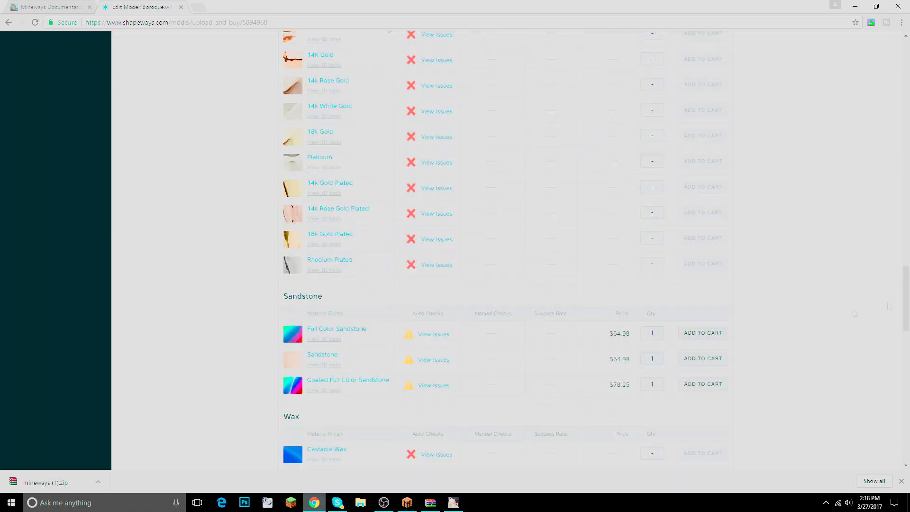
pyautogui.moveTo(597, 359)
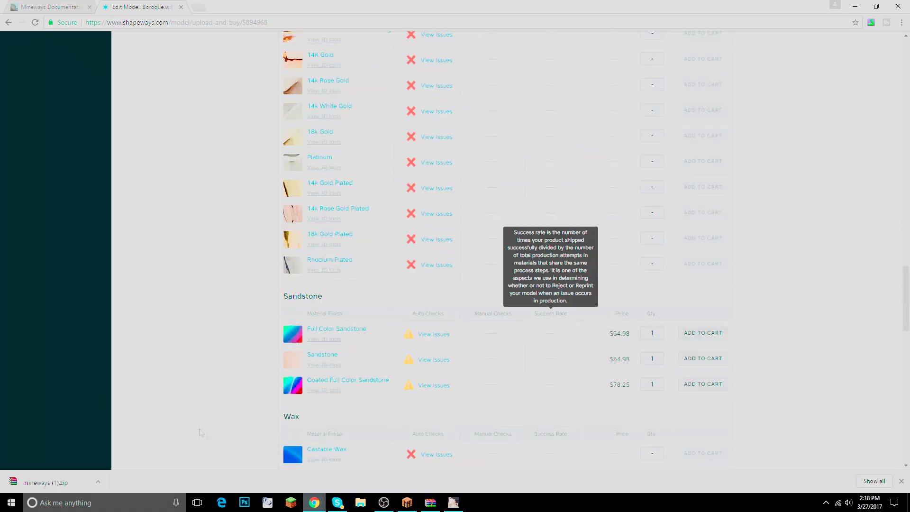
pyautogui.scroll(20, 665, 386)
pyautogui.moveTo(906, 152); pyautogui.dragTo(908, 327)
pyautogui.scroll(1, 908, 327)
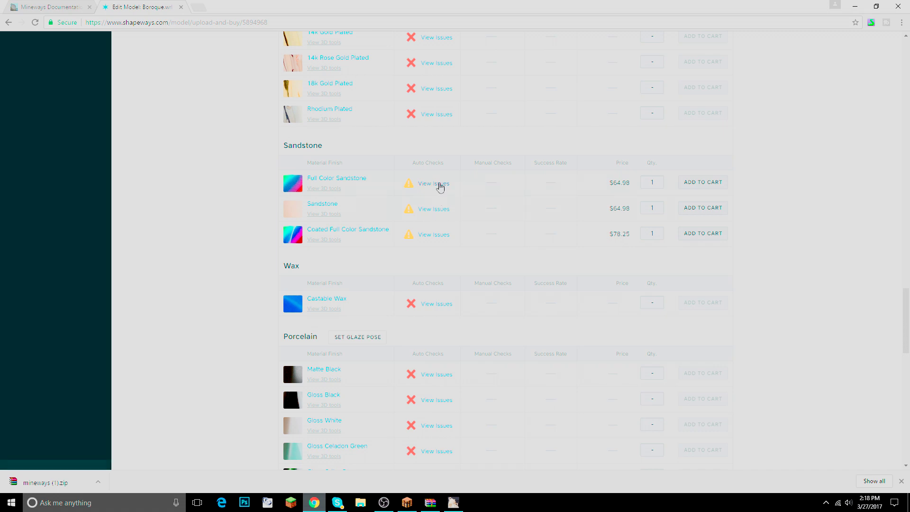
# Locate Full Color Sandstone again and view its price breakdown tooltip
pyautogui.scroll(10, 835, 276)
pyautogui.moveTo(907, 260); pyautogui.dragTo(909, 38)
pyautogui.scroll(-2, 775, 239)
pyautogui.scroll(-15, 775, 240)
pyautogui.scroll(-2, 806, 242)
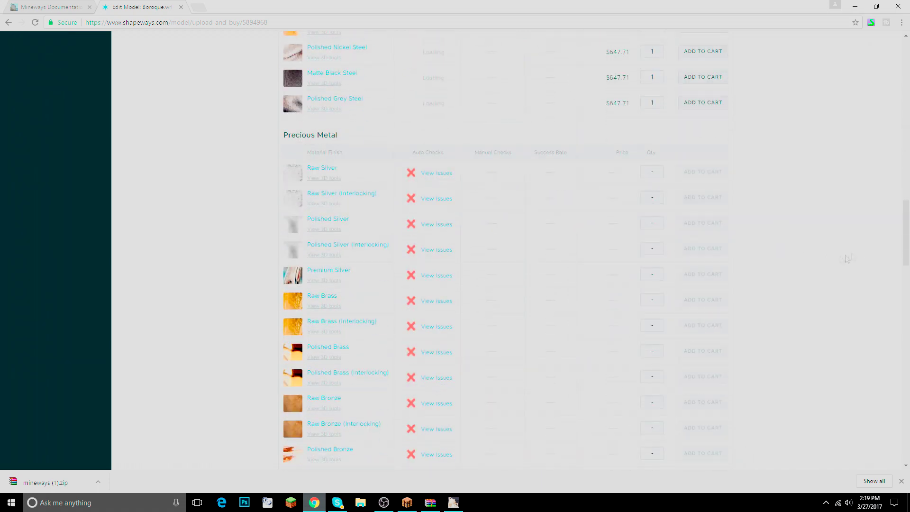
pyautogui.scroll(-1, 907, 230)
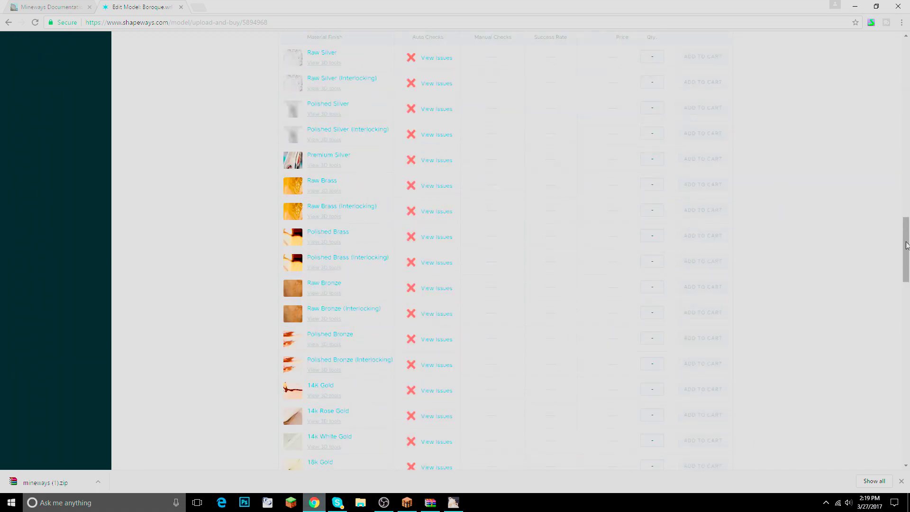
pyautogui.moveTo(906, 245); pyautogui.dragTo(907, 254)
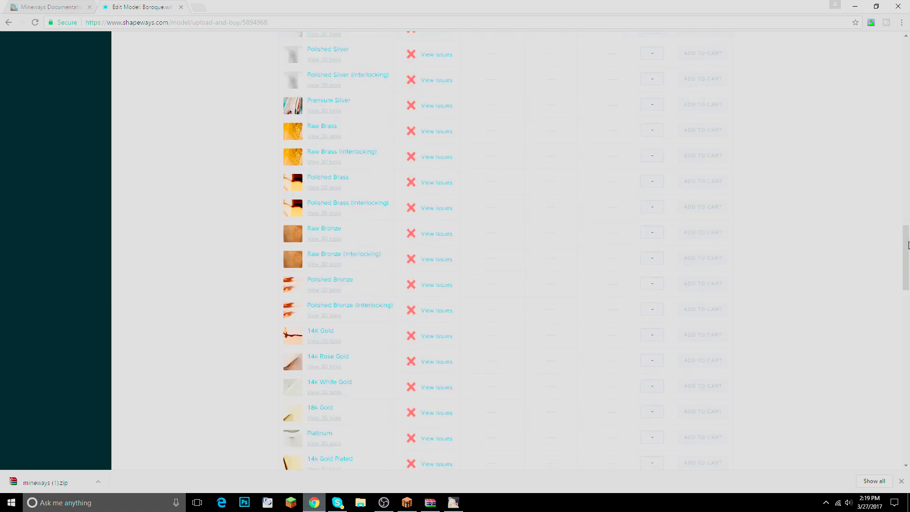
pyautogui.scroll(9, 806, 272)
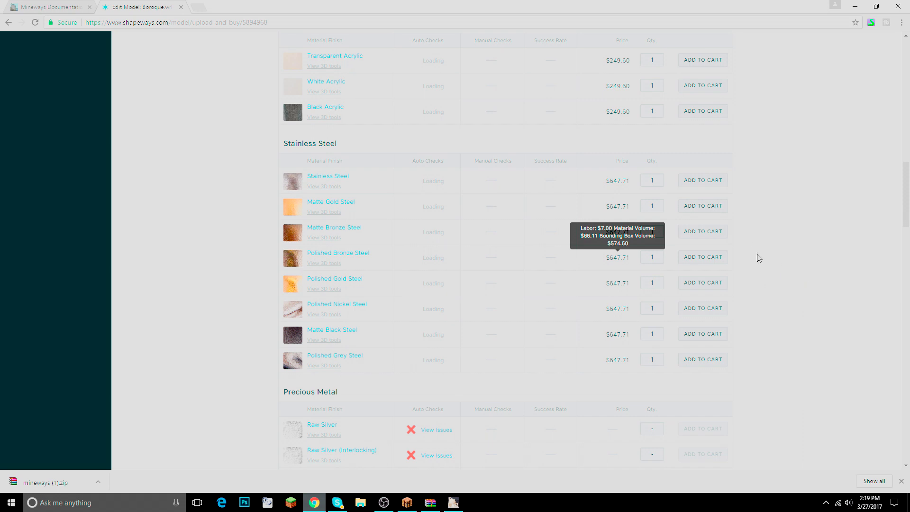
pyautogui.scroll(-15, 864, 262)
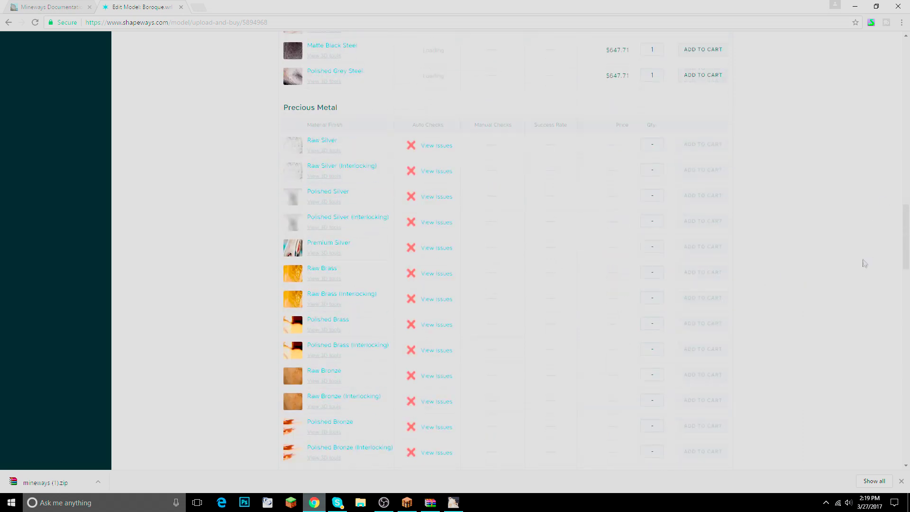
pyautogui.scroll(6, 734, 271)
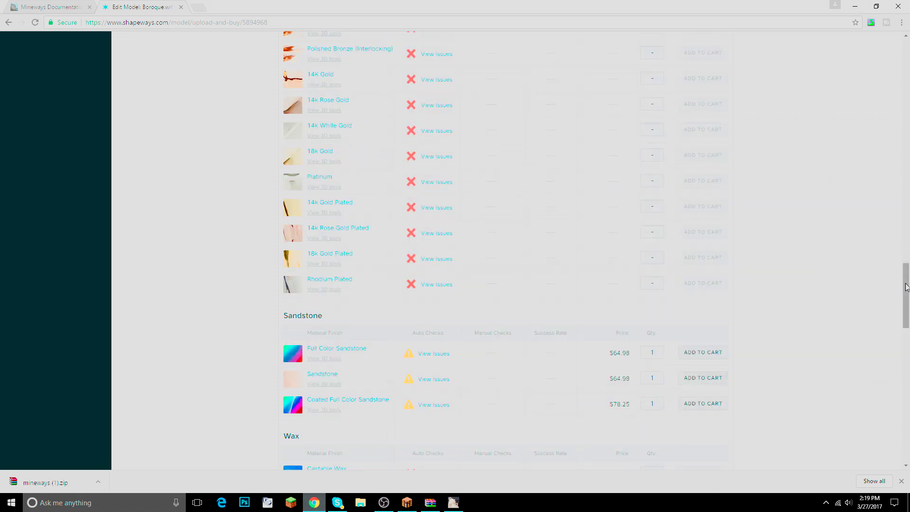
pyautogui.moveTo(906, 287); pyautogui.dragTo(906, 298)
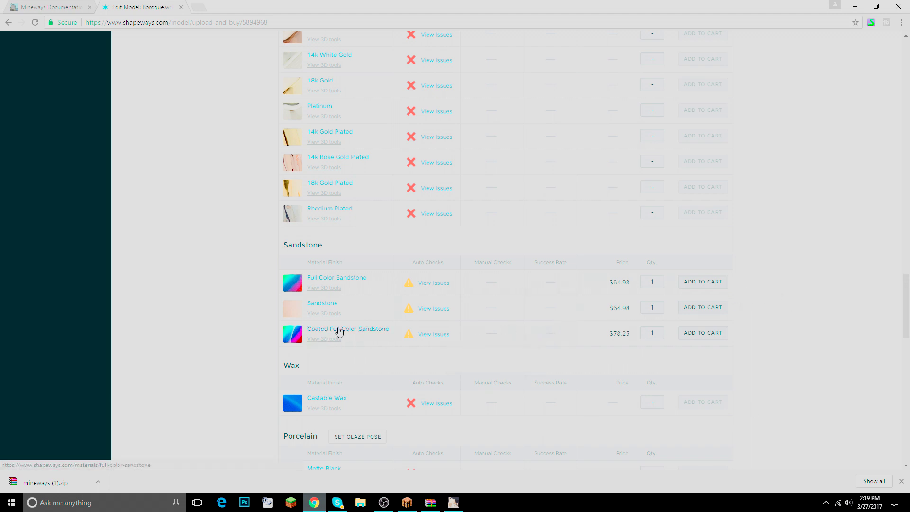
pyautogui.moveTo(626, 288)
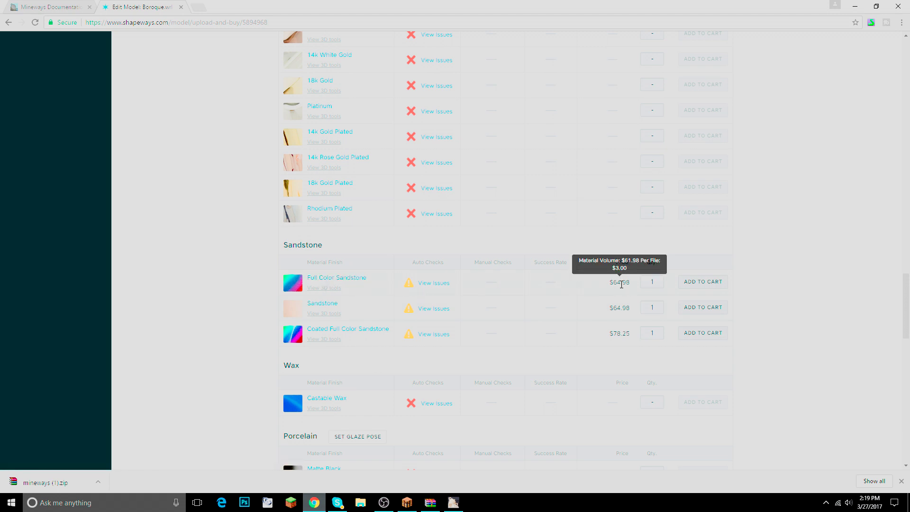
# Return to the model summary showing 82.6419 cm³ volume and rotate the 3-D preview
pyautogui.scroll(3, 348, 393)
pyautogui.scroll(15, 726, 416)
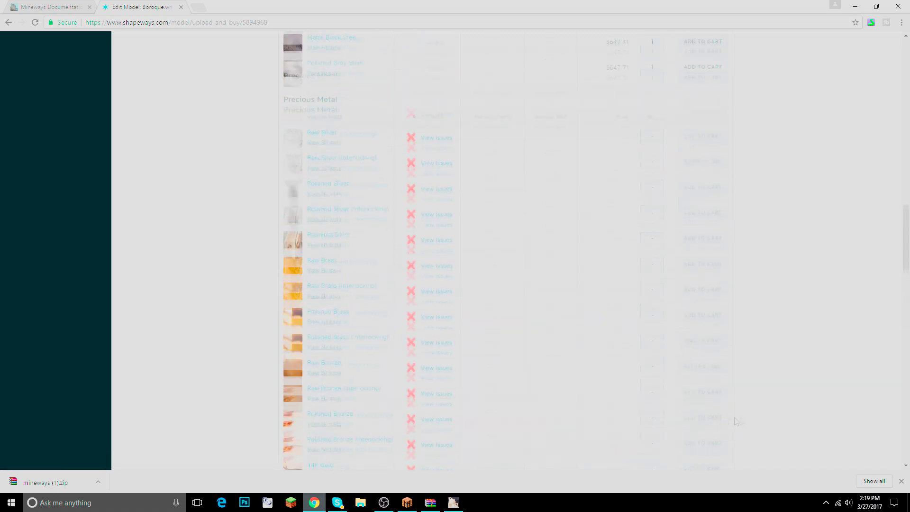
pyautogui.scroll(10, 800, 385)
pyautogui.moveTo(620, 220); pyautogui.dragTo(659, 237)
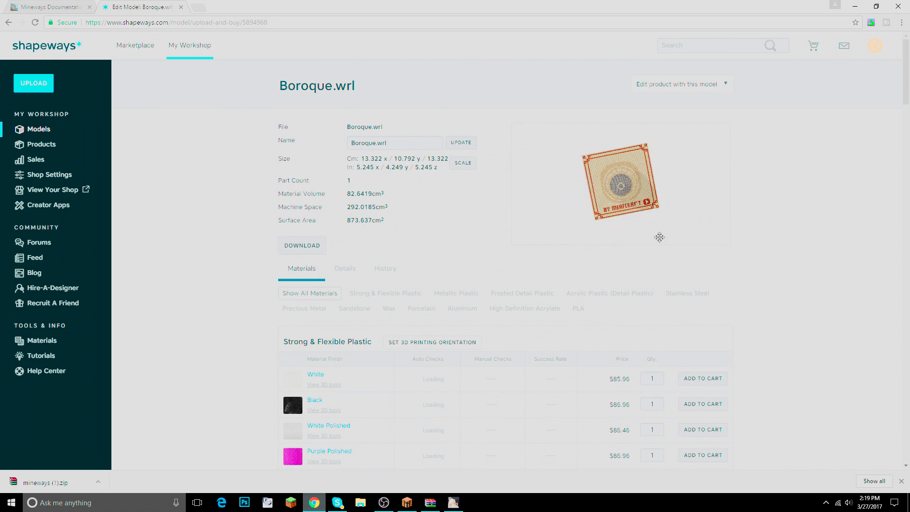
# Rotate the Boroque.wrl preview to a front view, then scroll down to the Sandstone material prices
pyautogui.moveTo(625, 211); pyautogui.dragTo(606, 216)
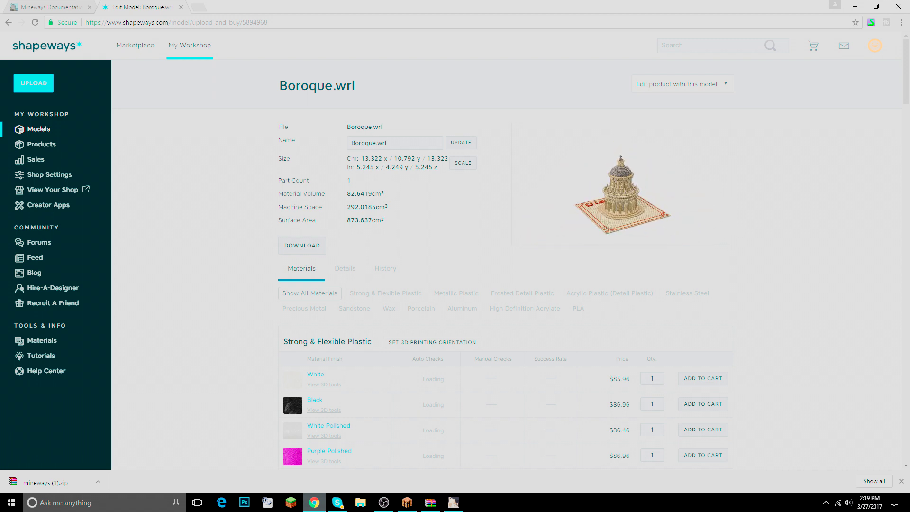
pyautogui.scroll(-2, 809, 241)
pyautogui.scroll(-1, 809, 240)
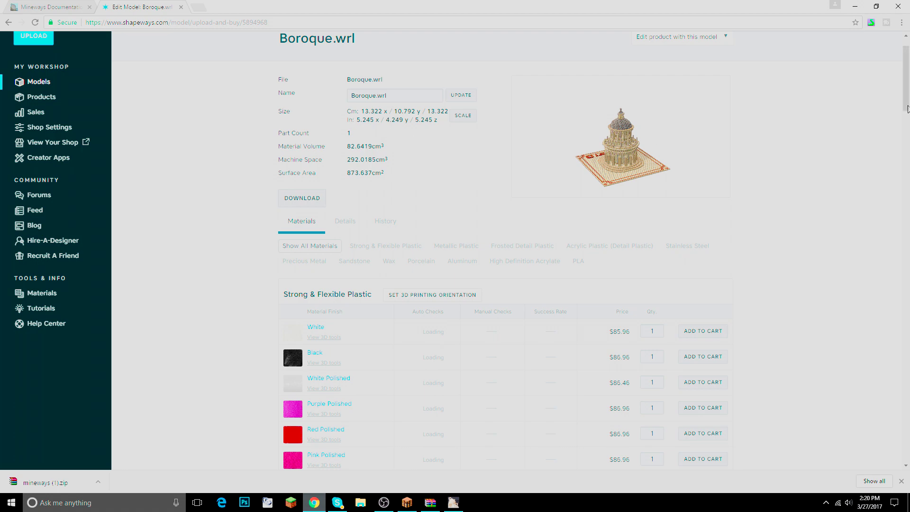
pyautogui.scroll(1, 672, 212)
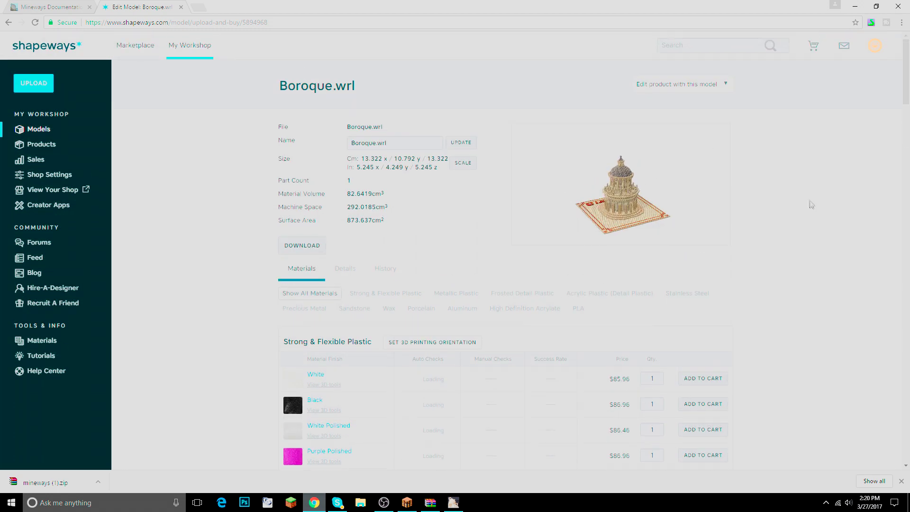
pyautogui.scroll(-1, 806, 230)
pyautogui.scroll(-4, 617, 189)
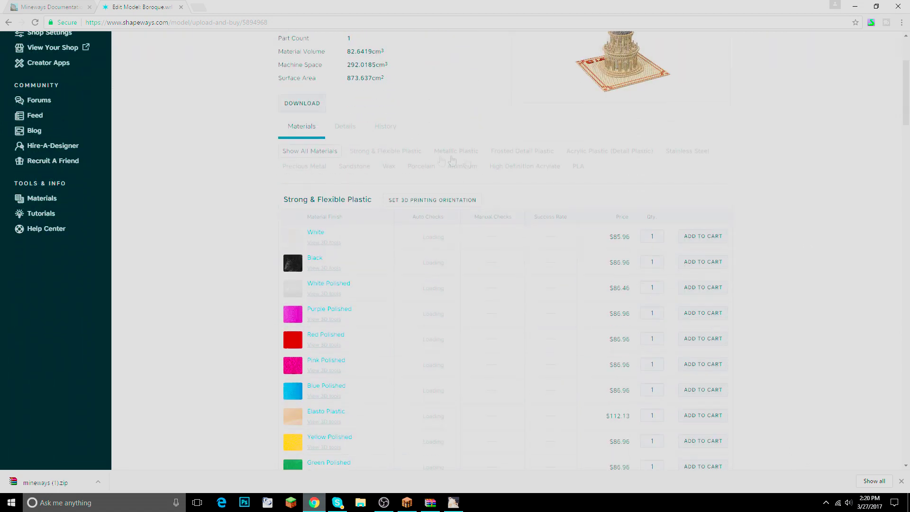
pyautogui.scroll(3, 801, 204)
pyautogui.scroll(-1, 797, 95)
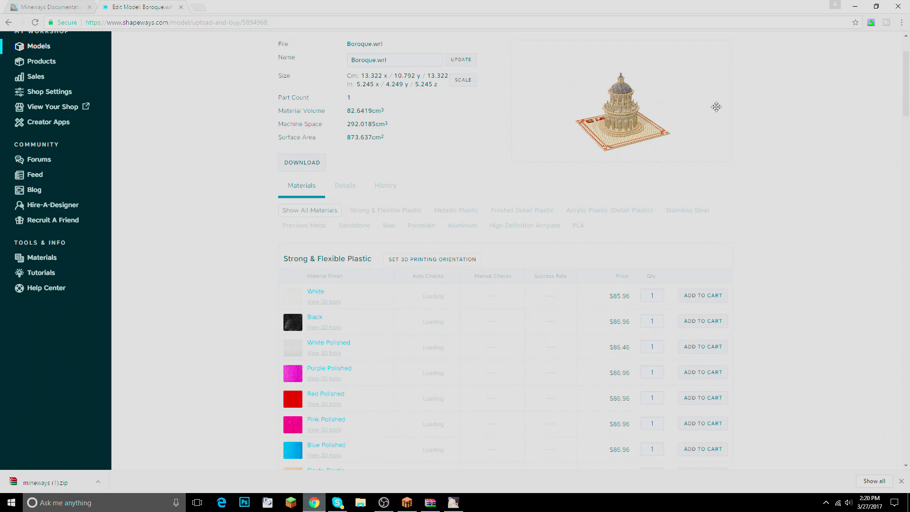
pyautogui.scroll(2, 479, 151)
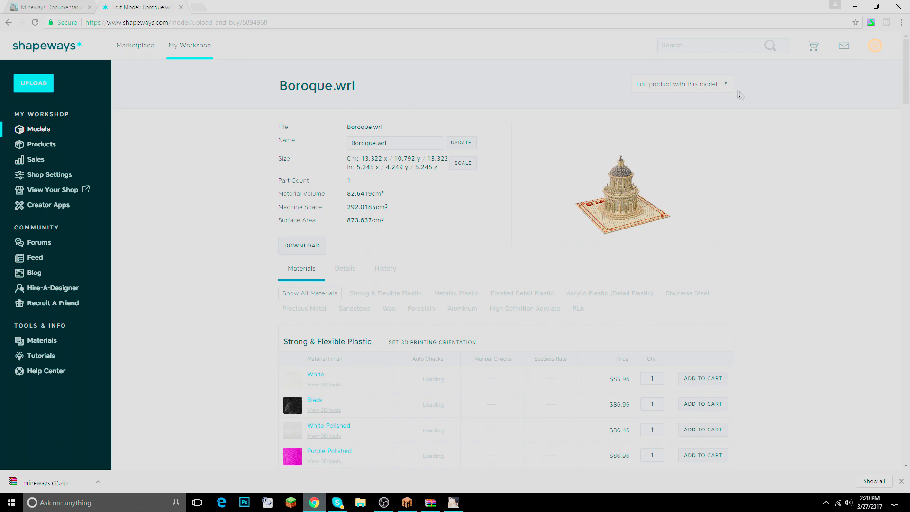
pyautogui.scroll(-20, 788, 141)
pyautogui.scroll(-9, 787, 153)
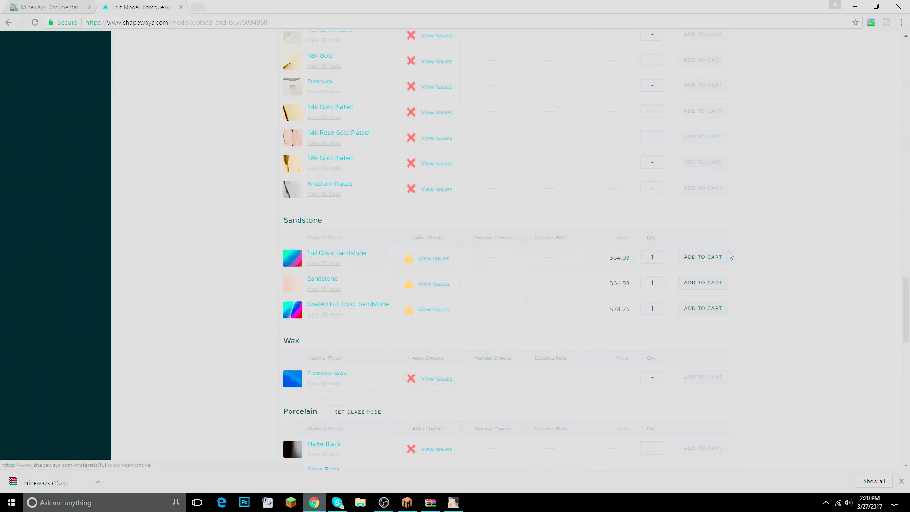
# Add the model in Full Color Sandstone ($64.98) to the cart and review the cart popup
pyautogui.click(716, 257)
pyautogui.scroll(5, 840, 312)
pyautogui.scroll(20, 840, 312)
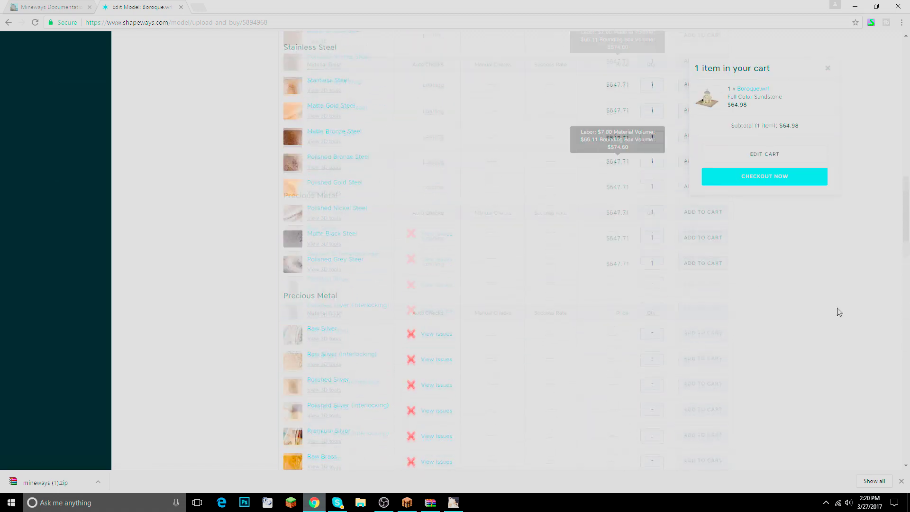